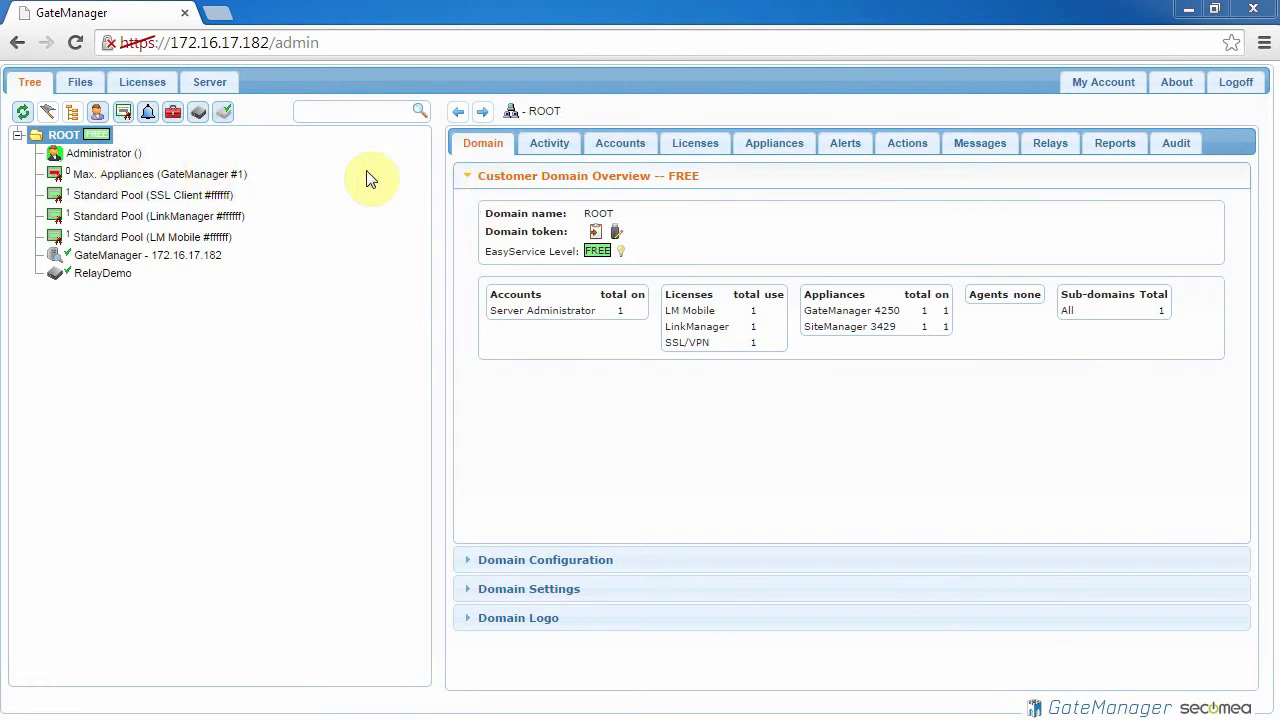
Step: Select the ROOT domain to show its overview of accounts, licenses and appliances
click(66, 135)
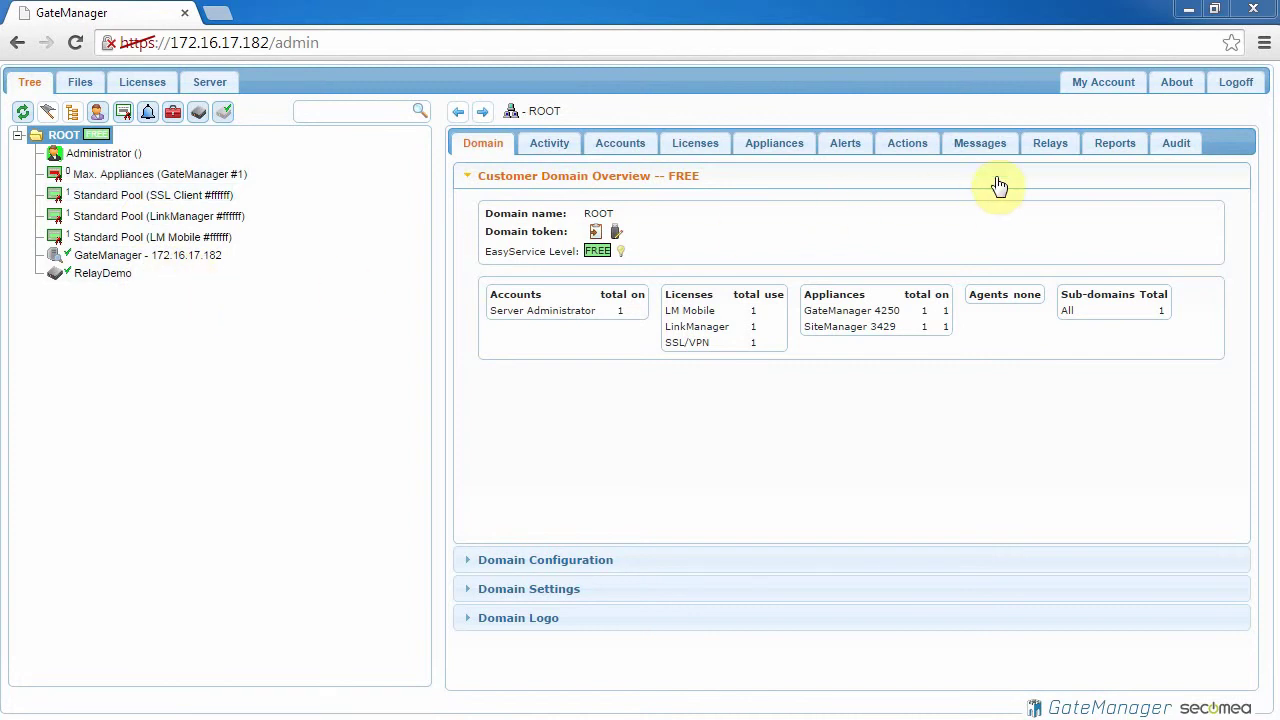
Step: Add 172.16.17.0/24 as a Server Relay Target Subnet in ROOT's relay settings and save it
click(1050, 150)
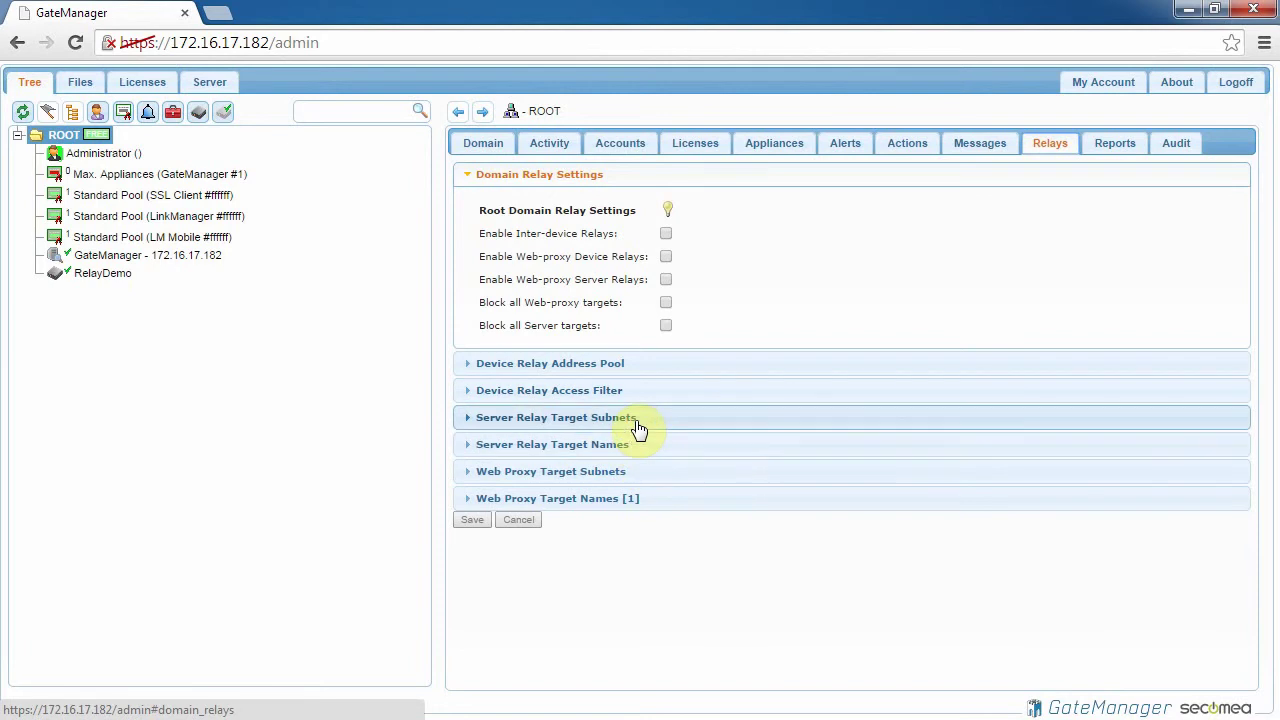
click(638, 428)
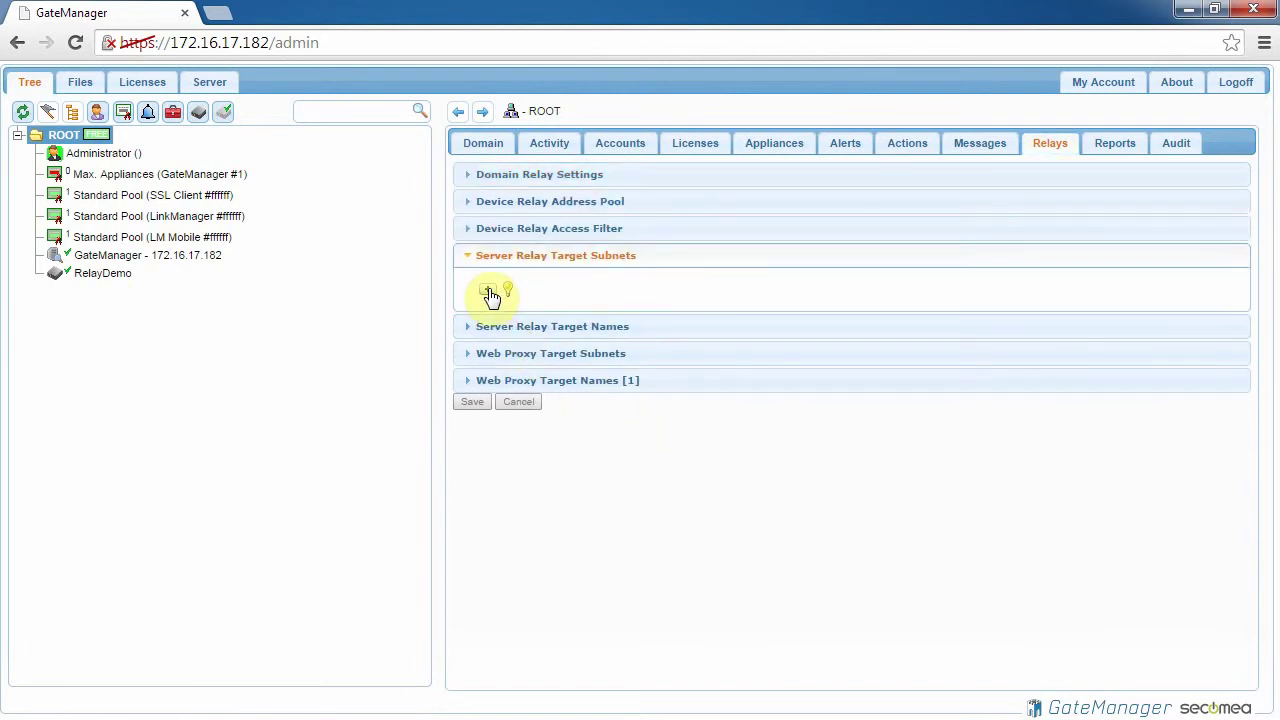
click(487, 289)
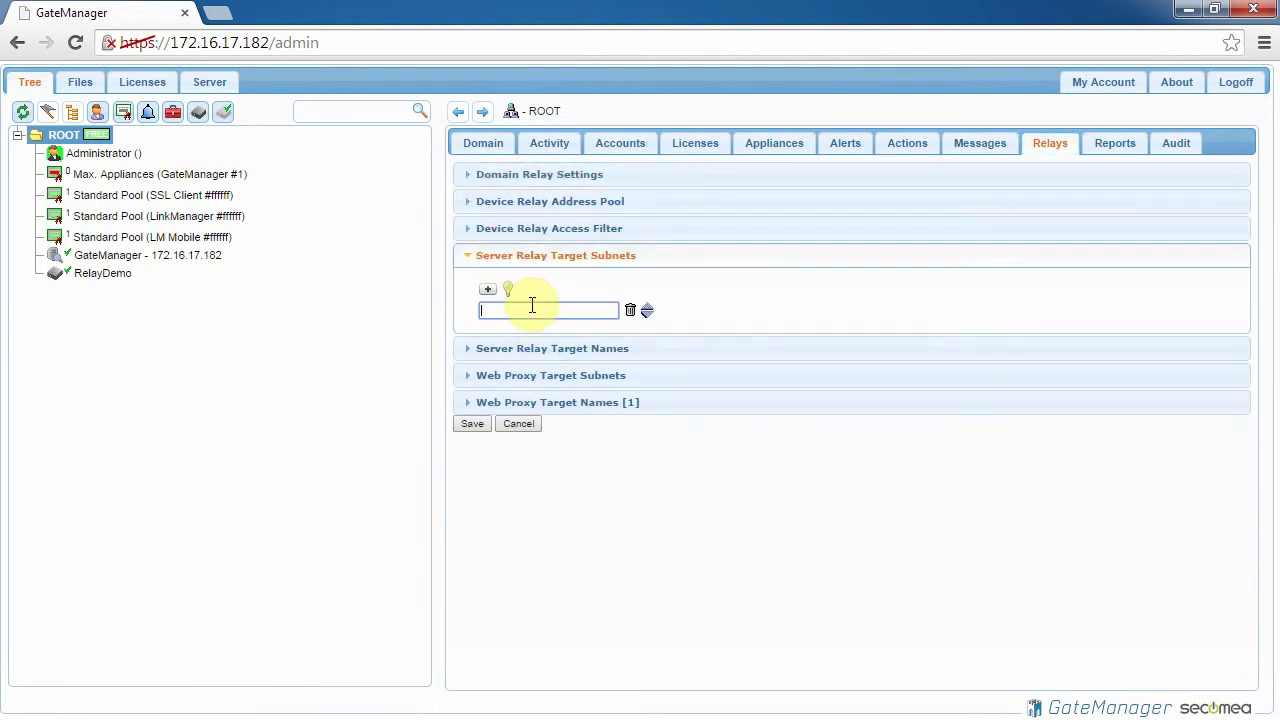
text(172.16.17.0/24)
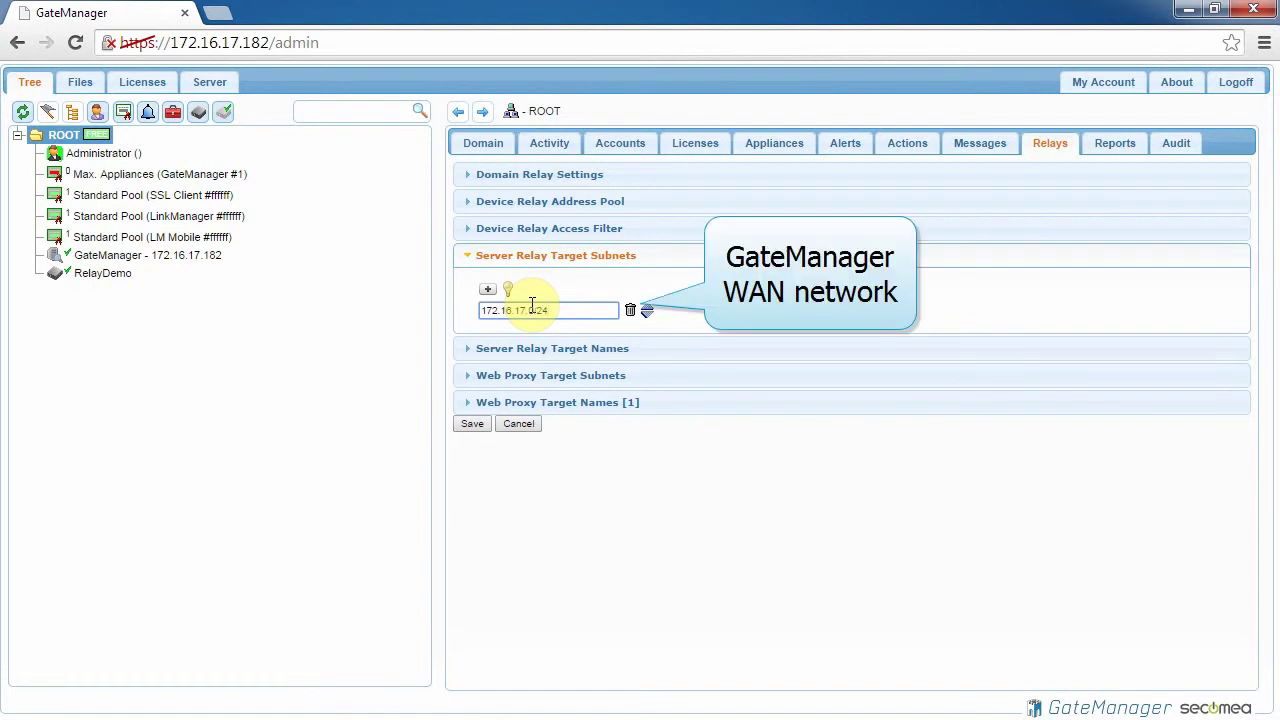
click(470, 428)
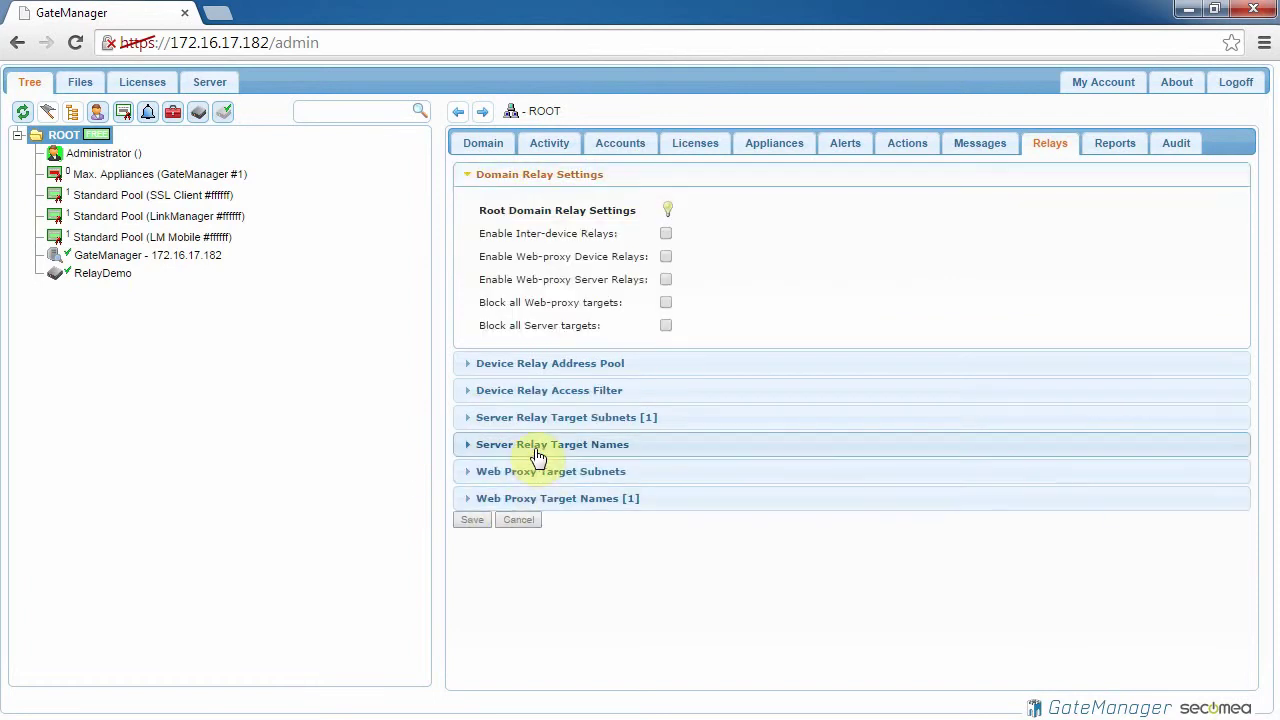
click(543, 425)
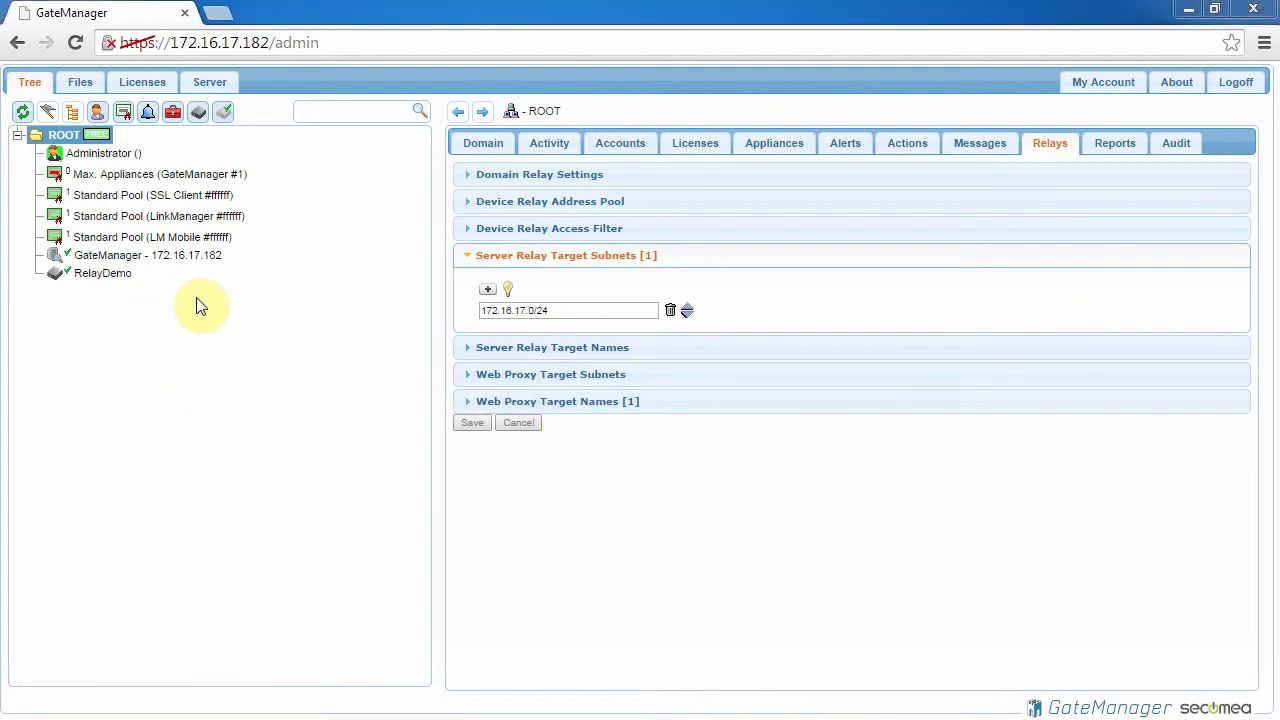
Step: Start a new server relay named 'FTP Server' on the RelayDemo SiteManager
click(116, 279)
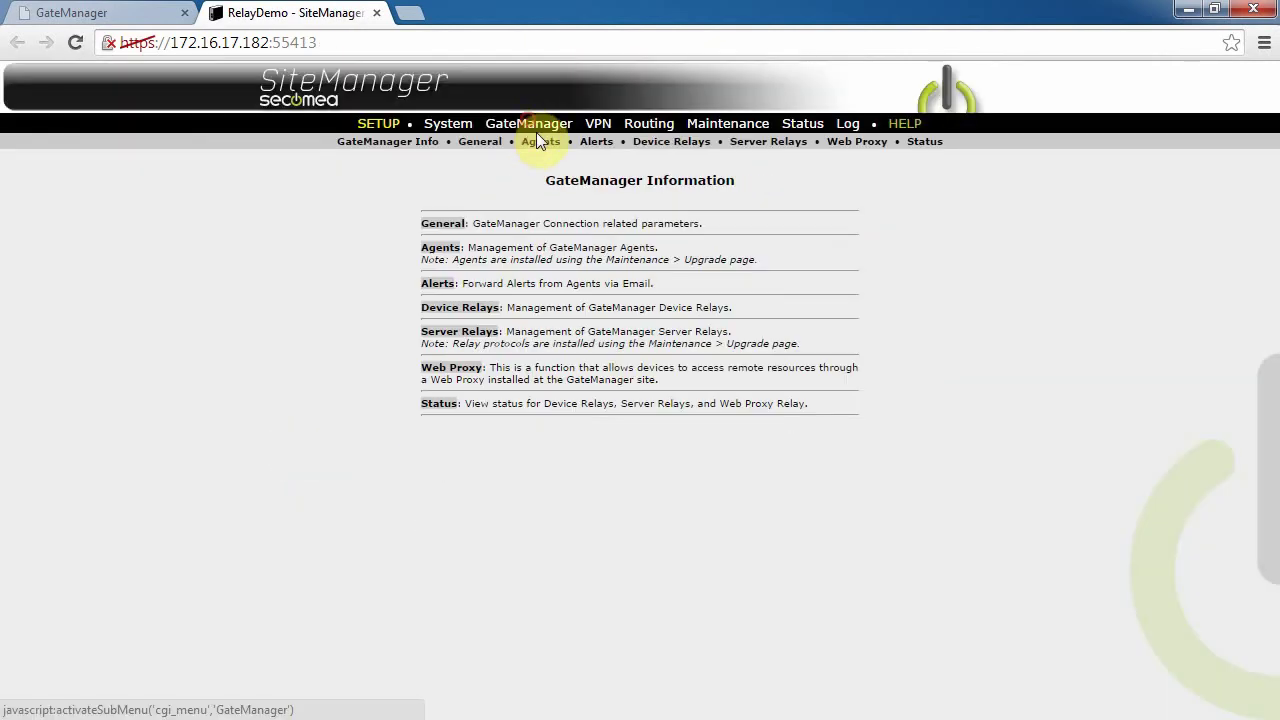
click(766, 145)
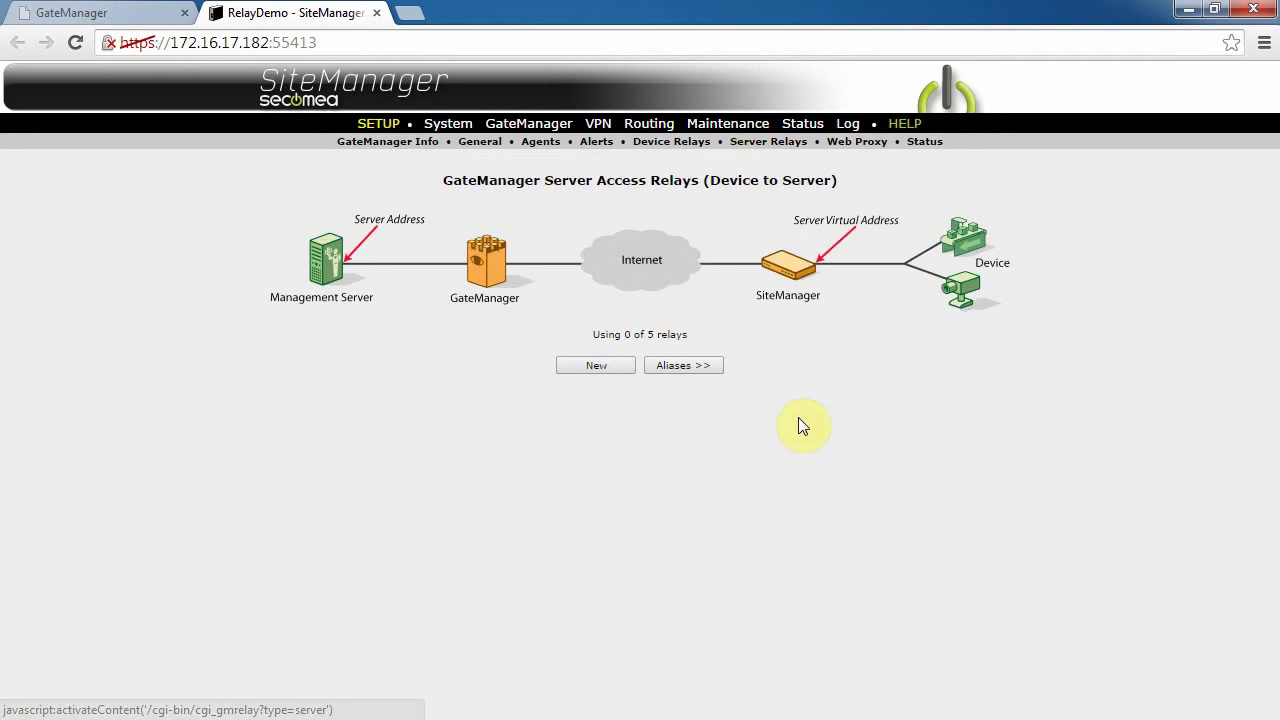
click(593, 365)
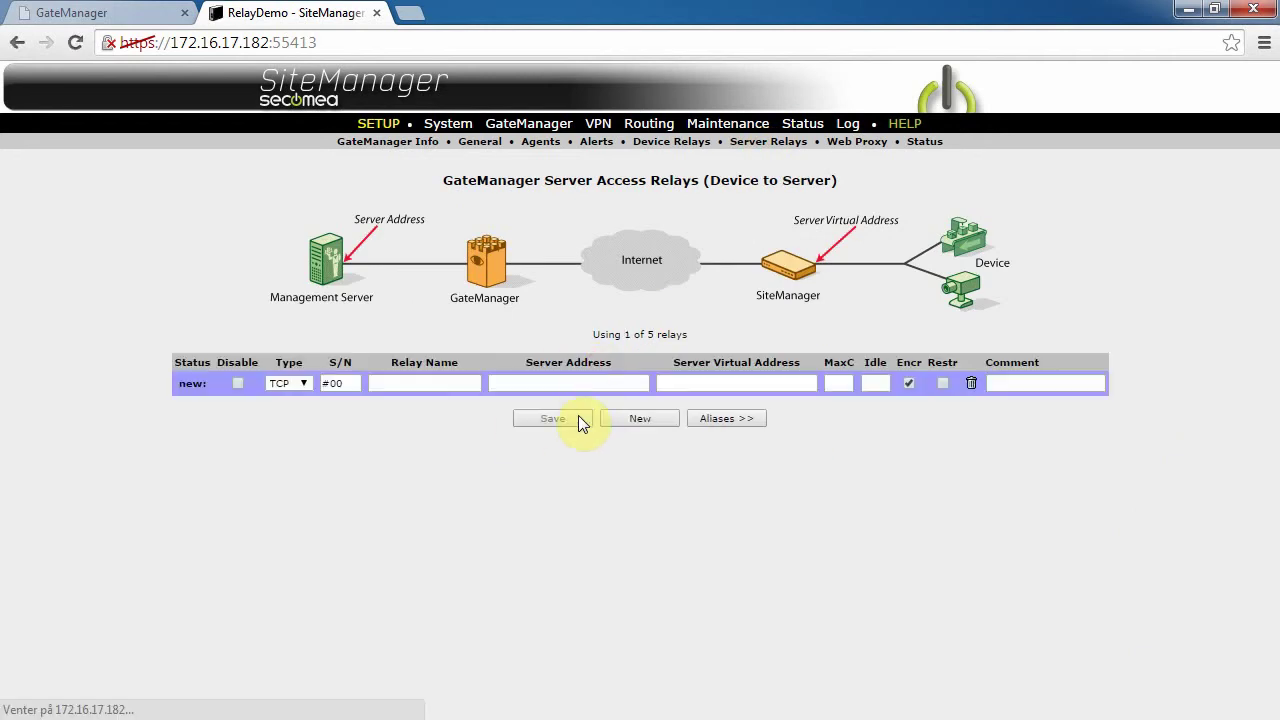
click(408, 382)
text(FTP Server)
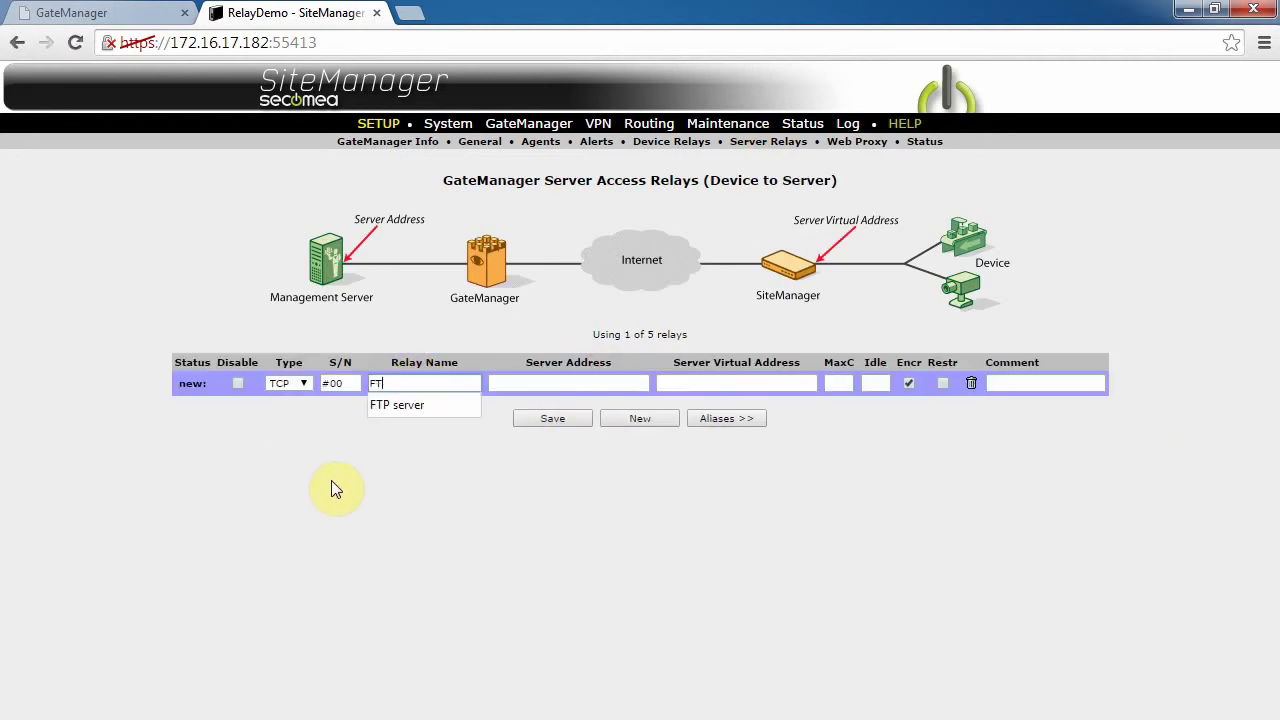
key(Tab)
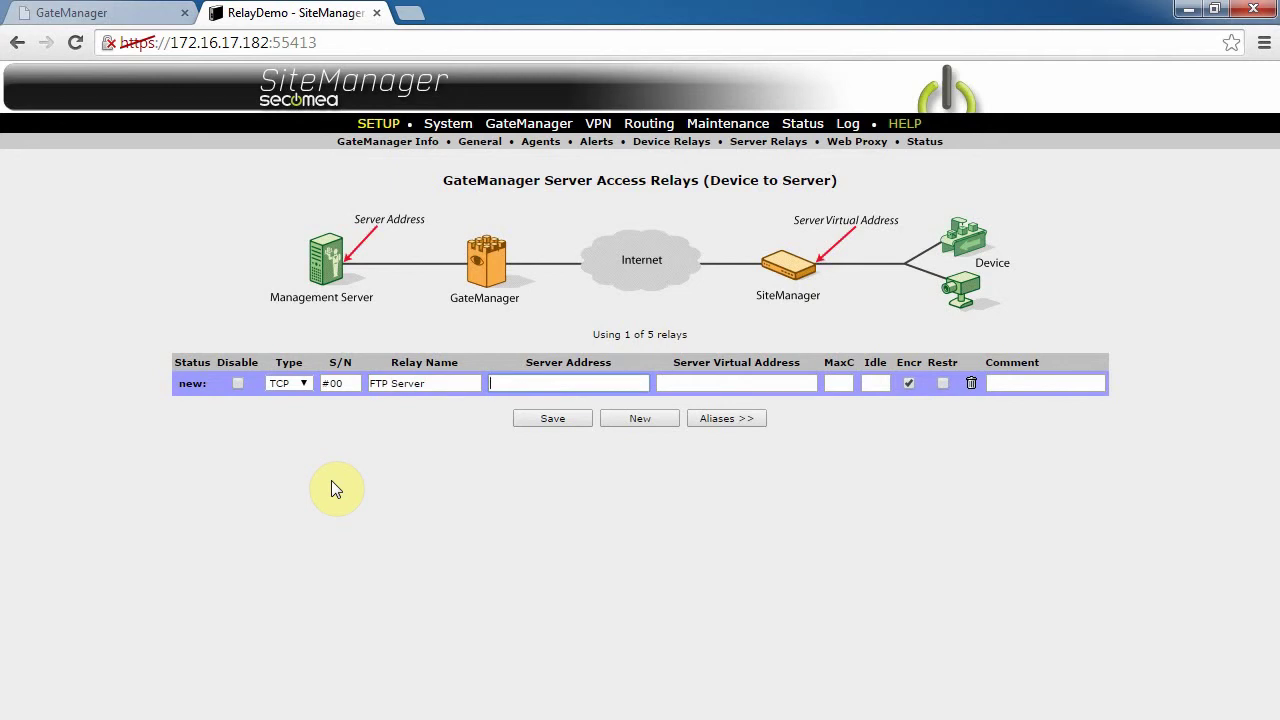
Step: Give the relay server address 172.16.17.169:21 and virtual address DEV1:21, then save it
text(172.)
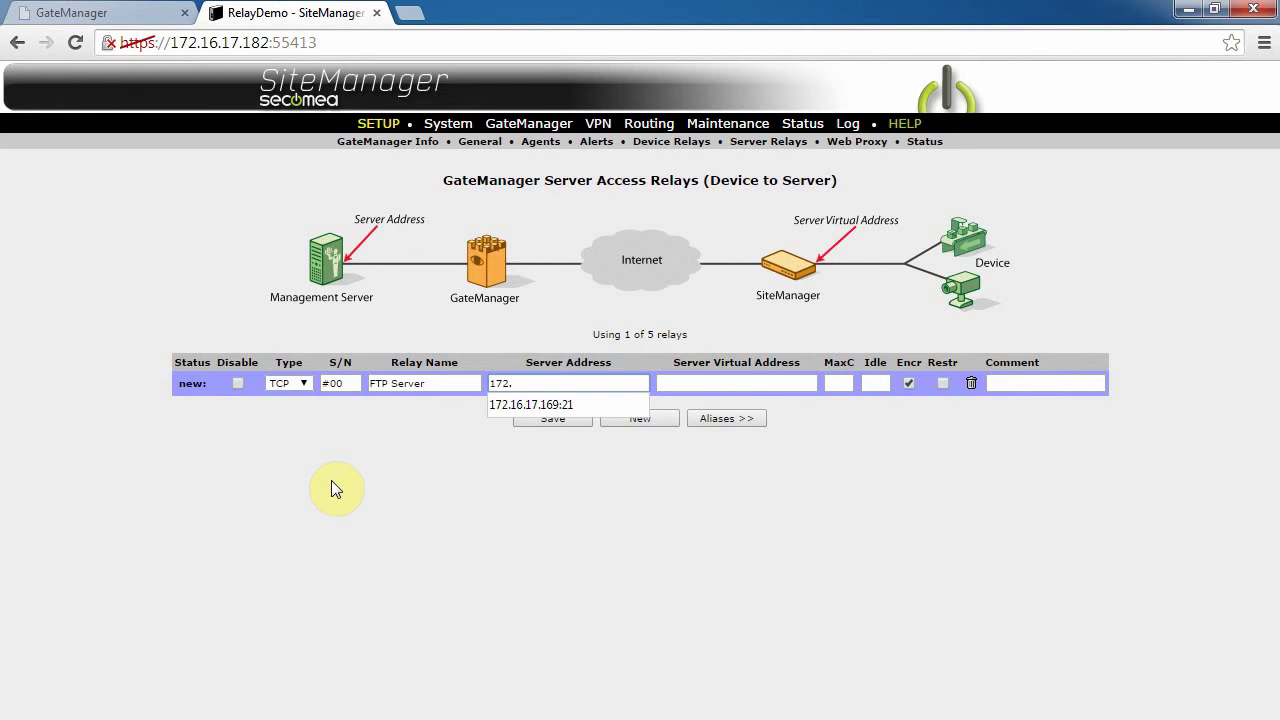
text(16.17.169:21)
key(Tab)
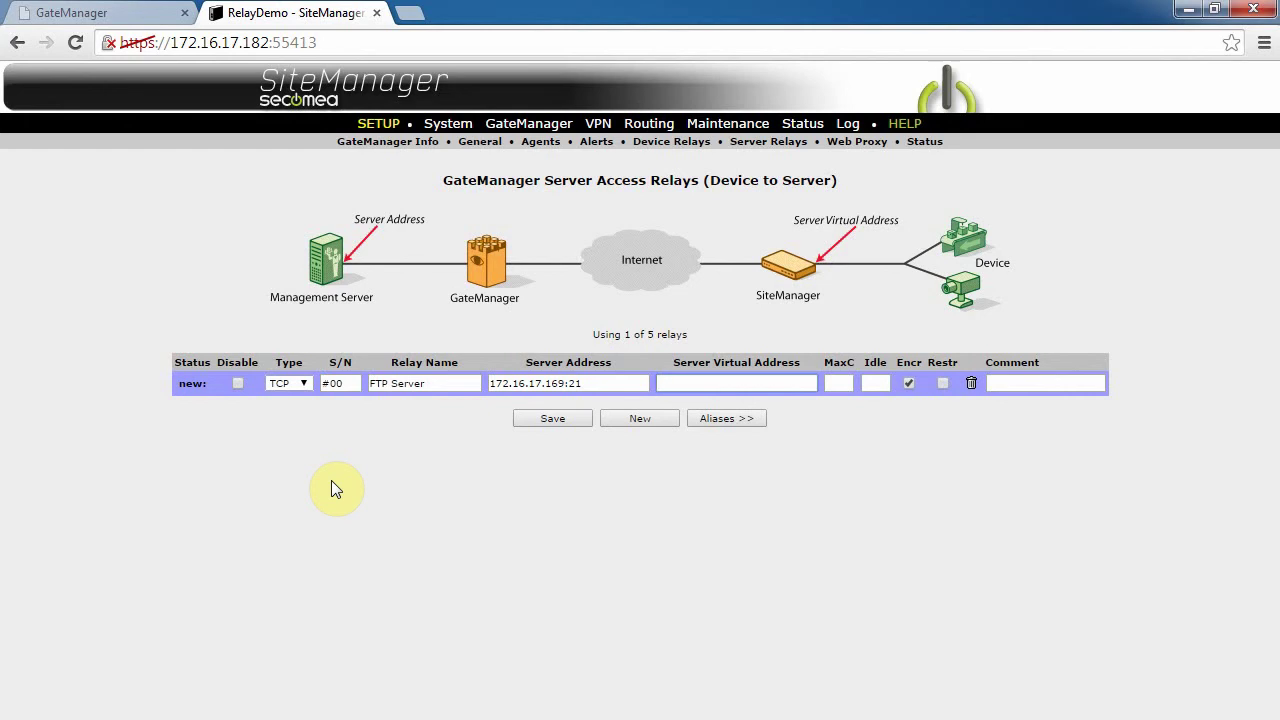
text(10.0.0.1)
key(ctrl+a)
text(DEV)
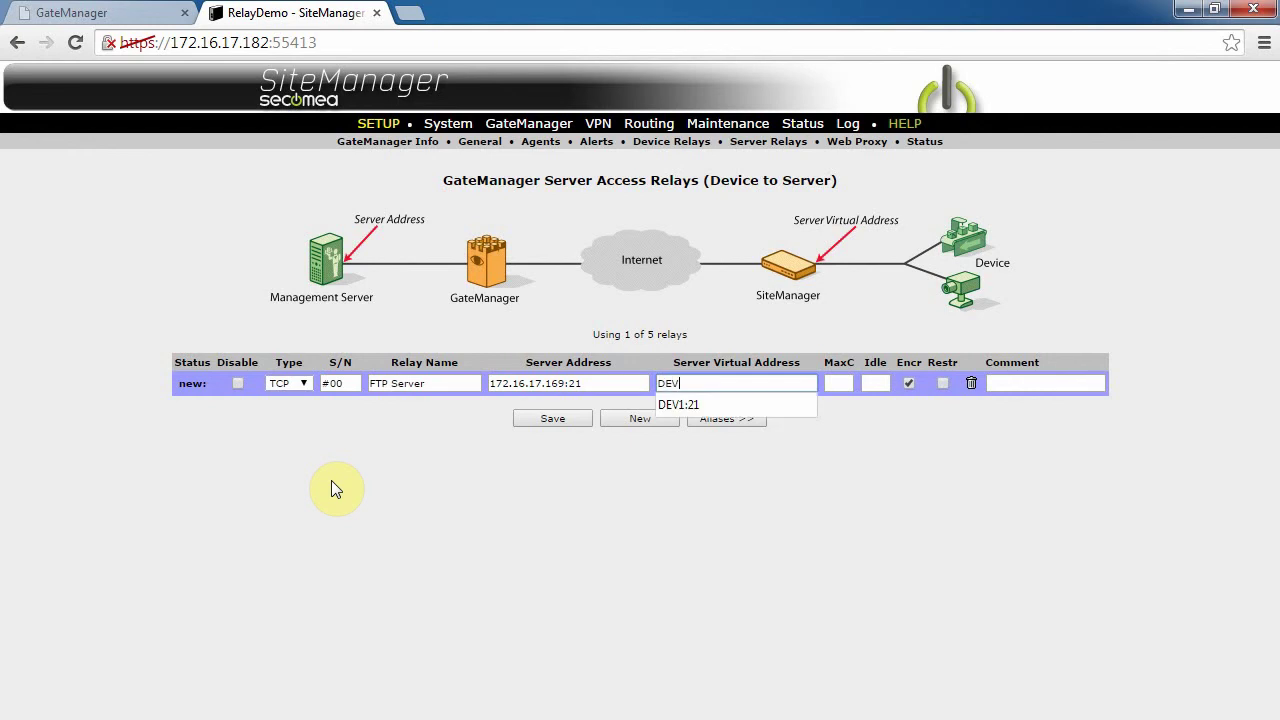
text(1:21)
click(677, 573)
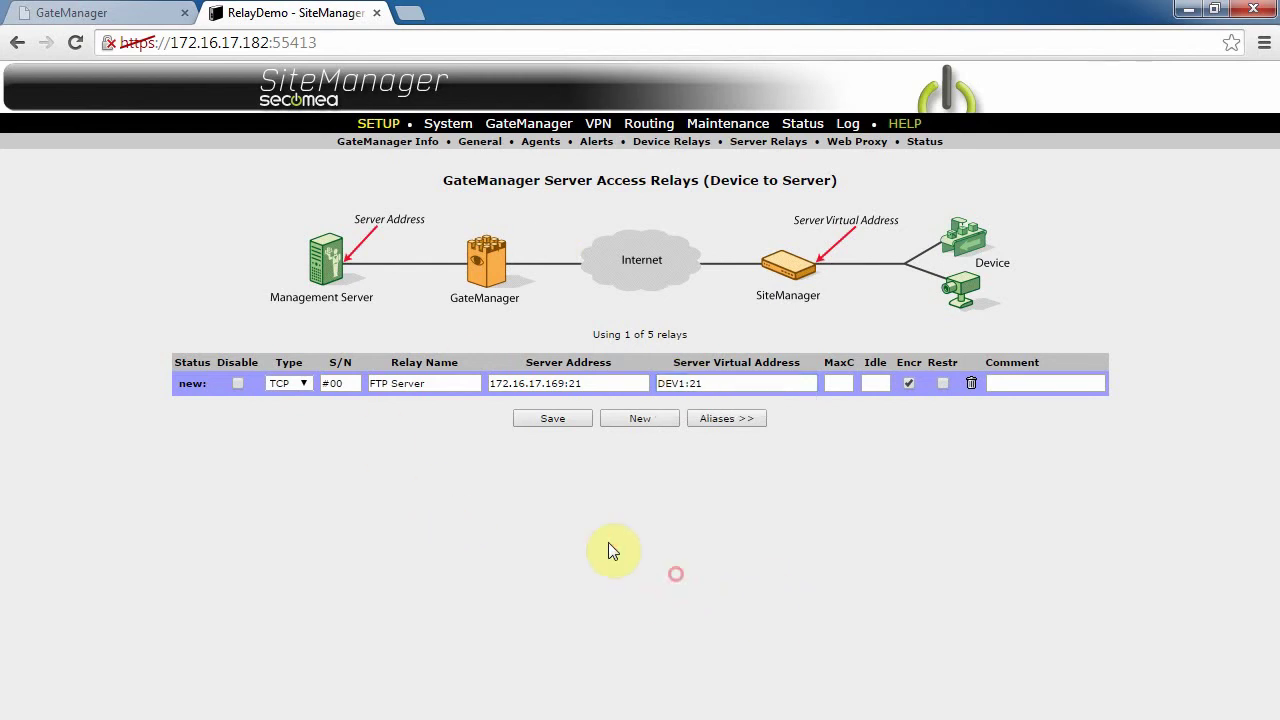
click(557, 420)
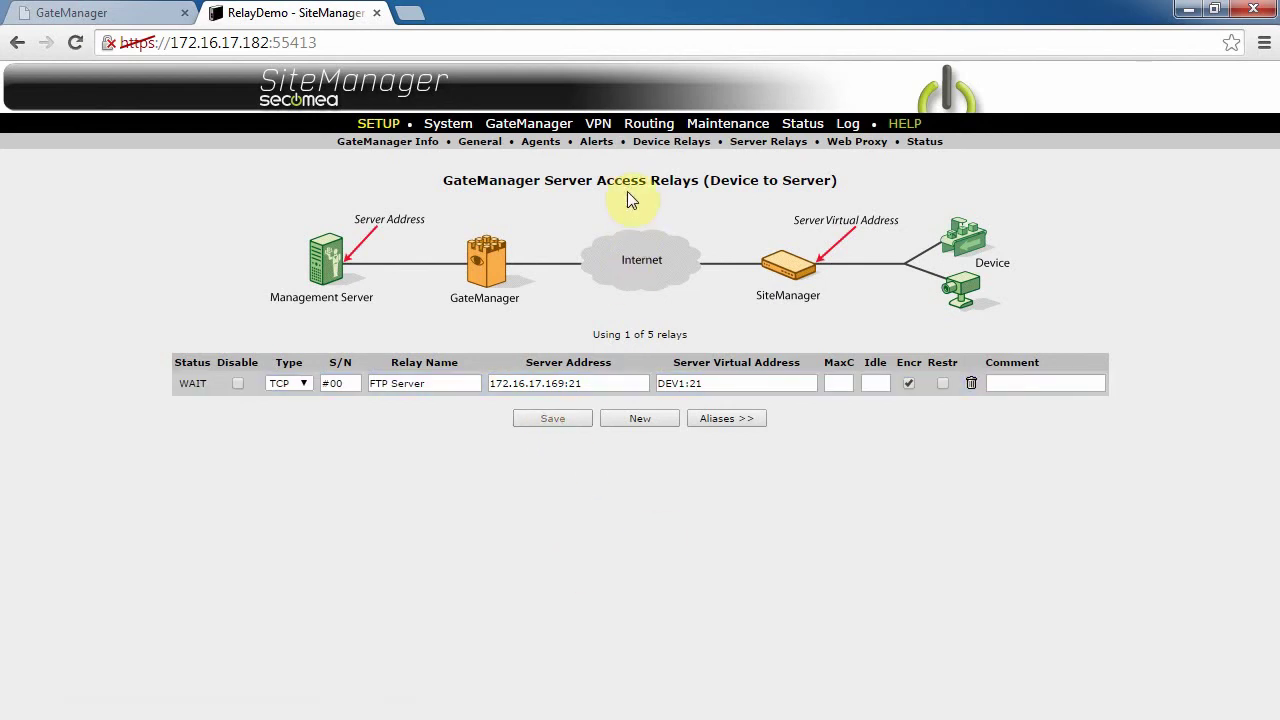
click(751, 150)
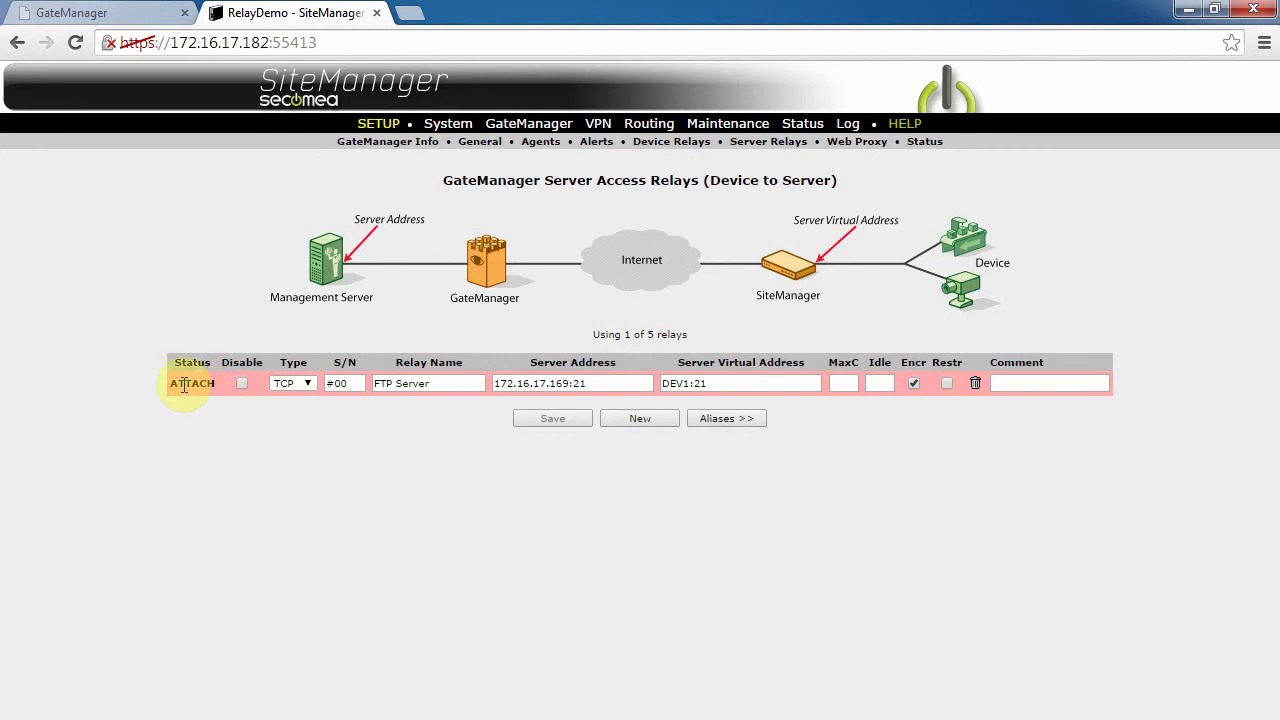
Step: Attach RelayDemo's FTP Server relay to the ROOT domain
click(118, 13)
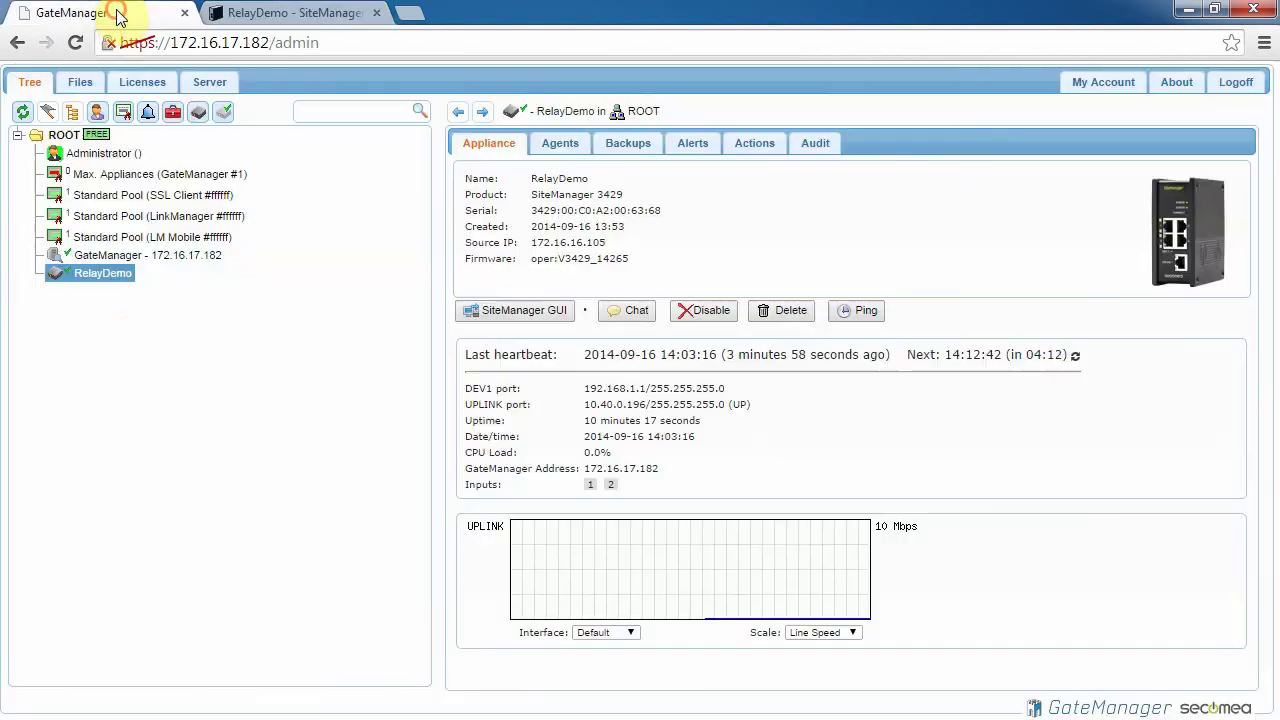
click(22, 111)
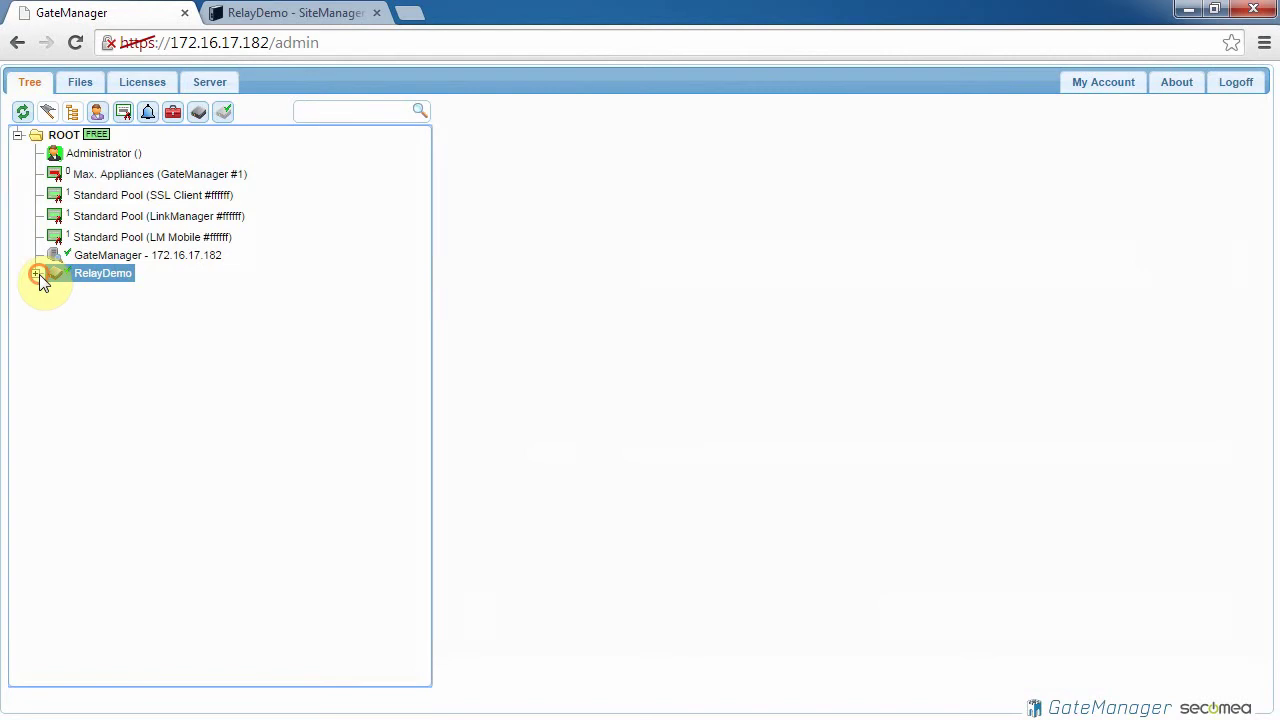
click(38, 274)
click(163, 291)
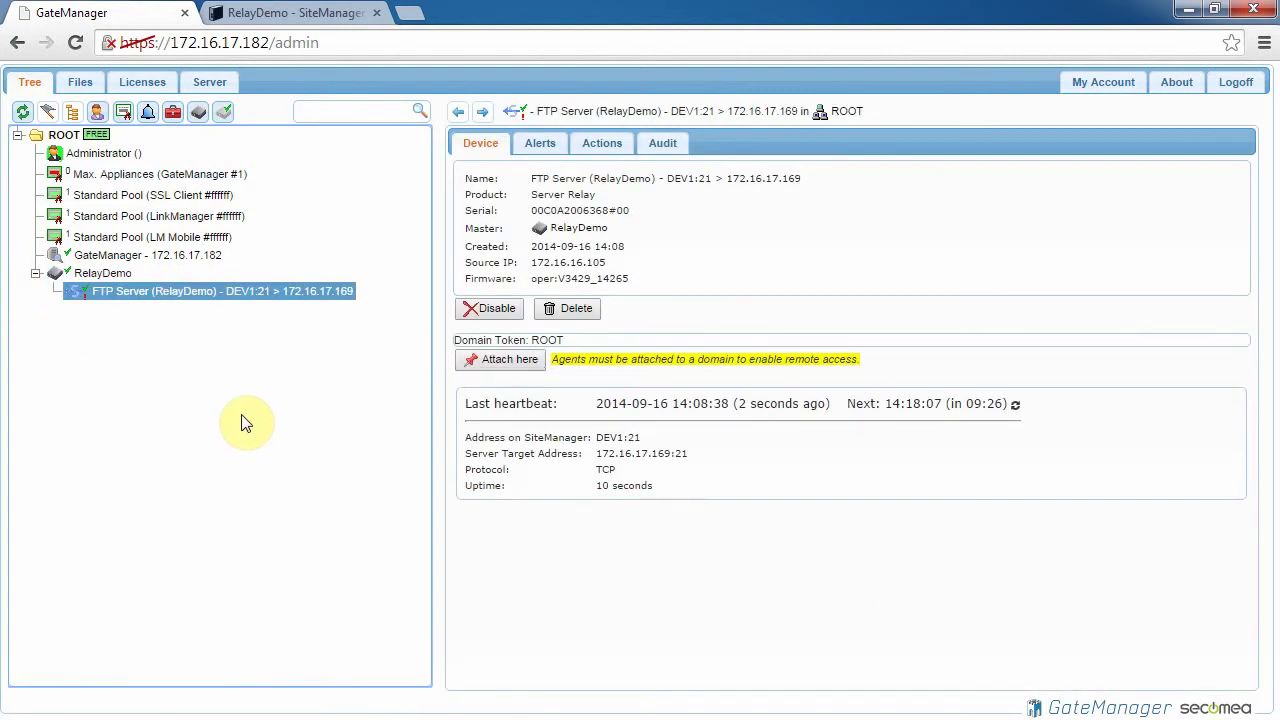
click(517, 367)
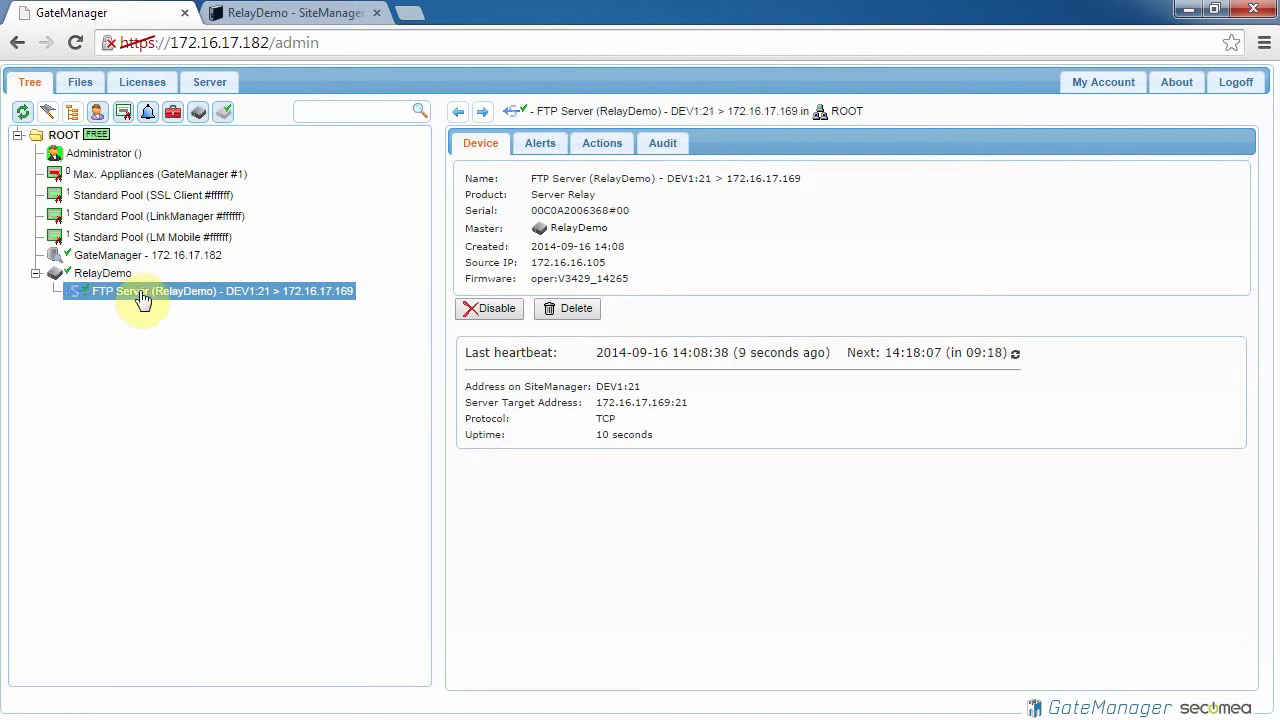
Step: Enable Auto-attach Relays in ROOT's domain settings and save
click(64, 135)
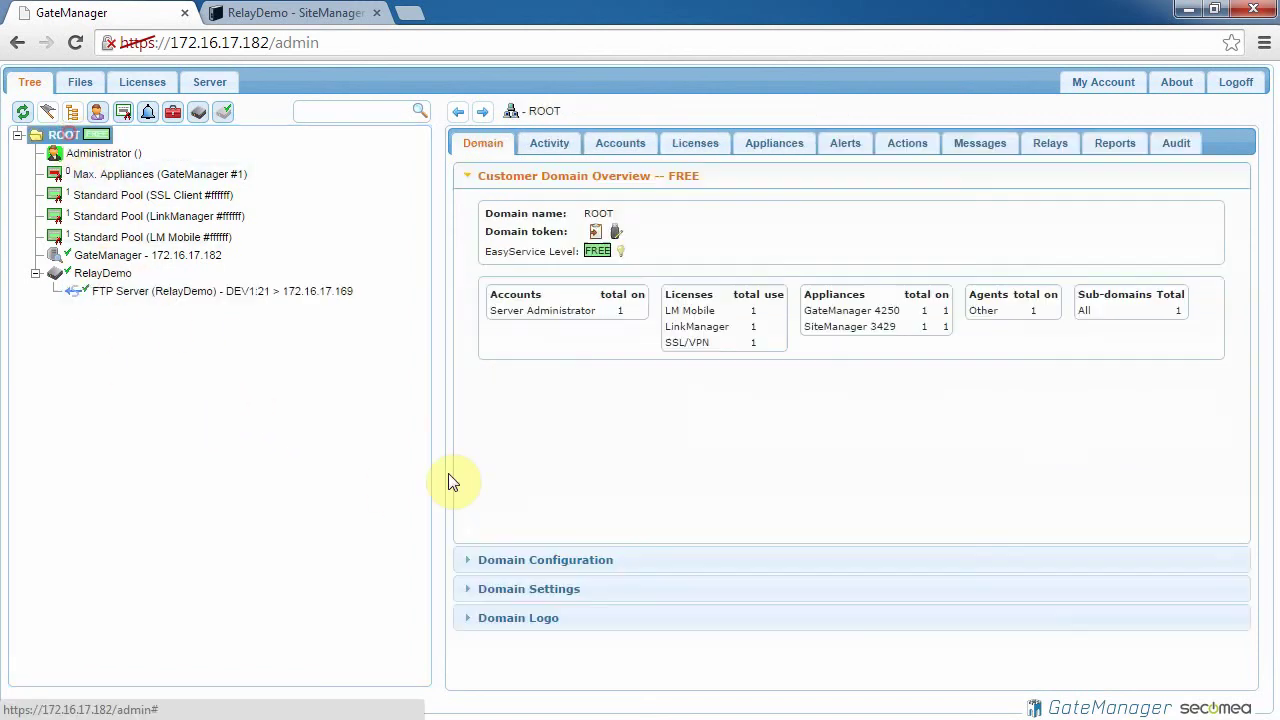
click(563, 594)
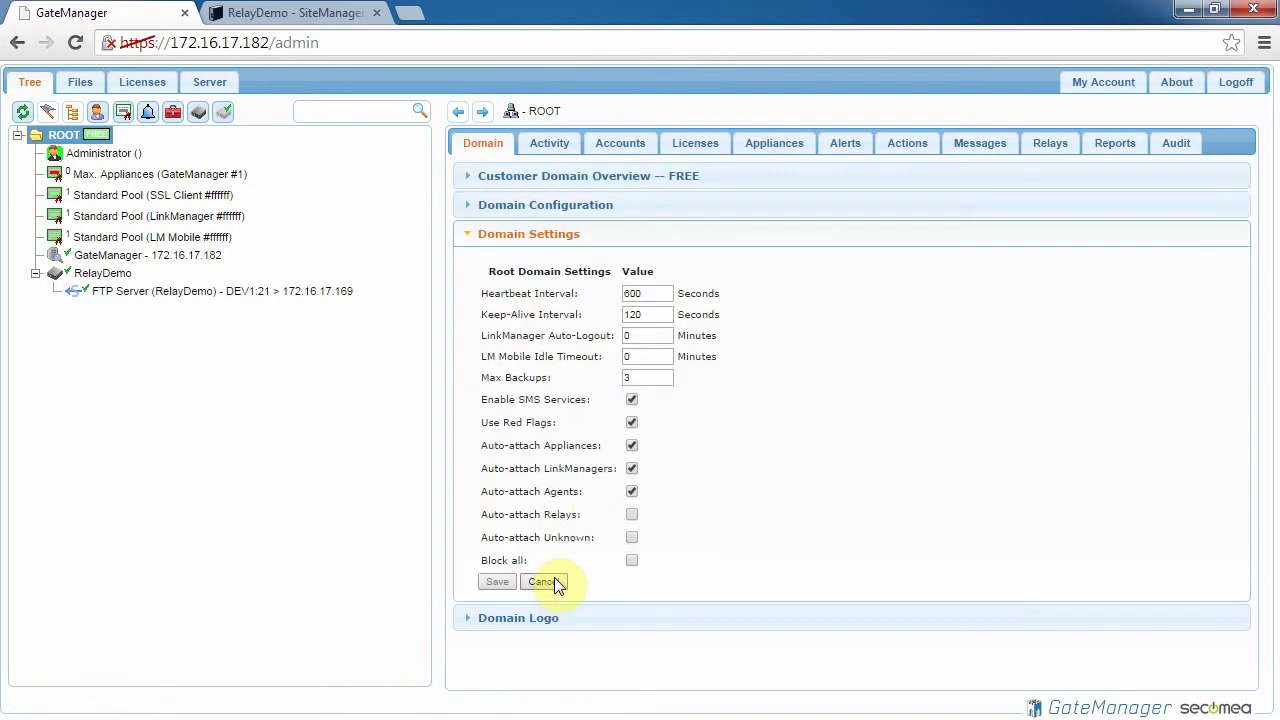
click(631, 516)
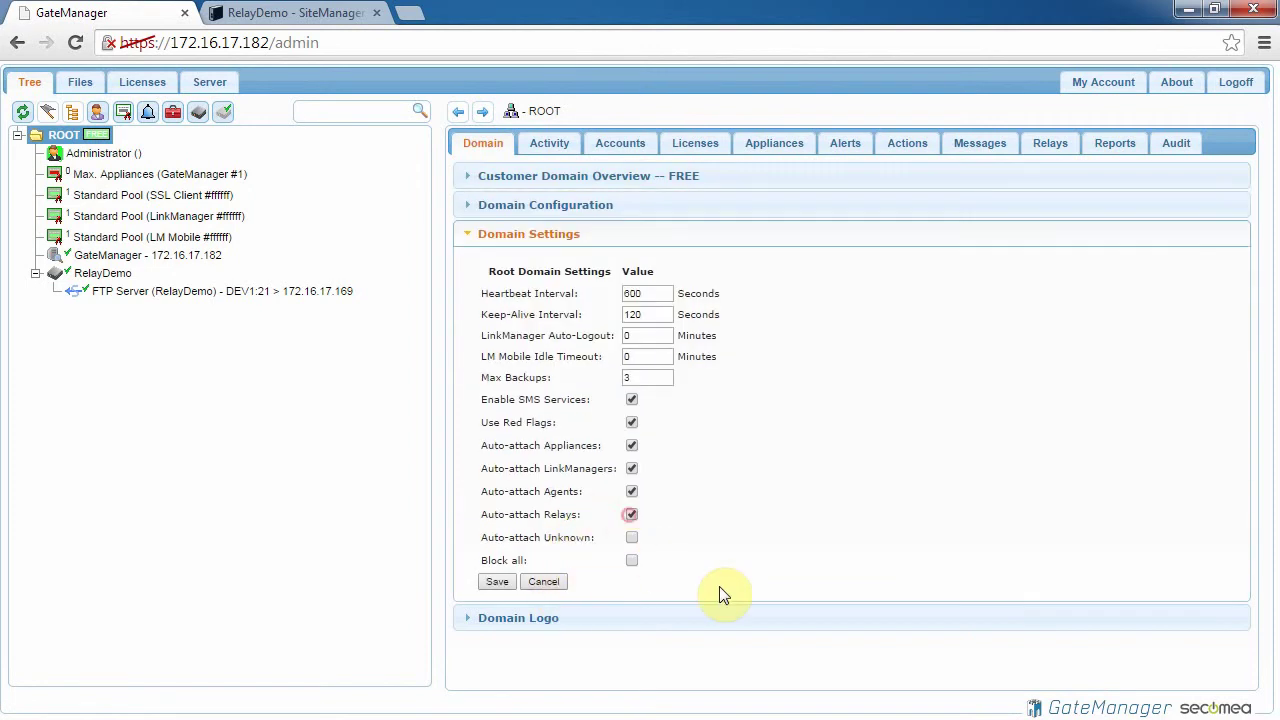
click(492, 582)
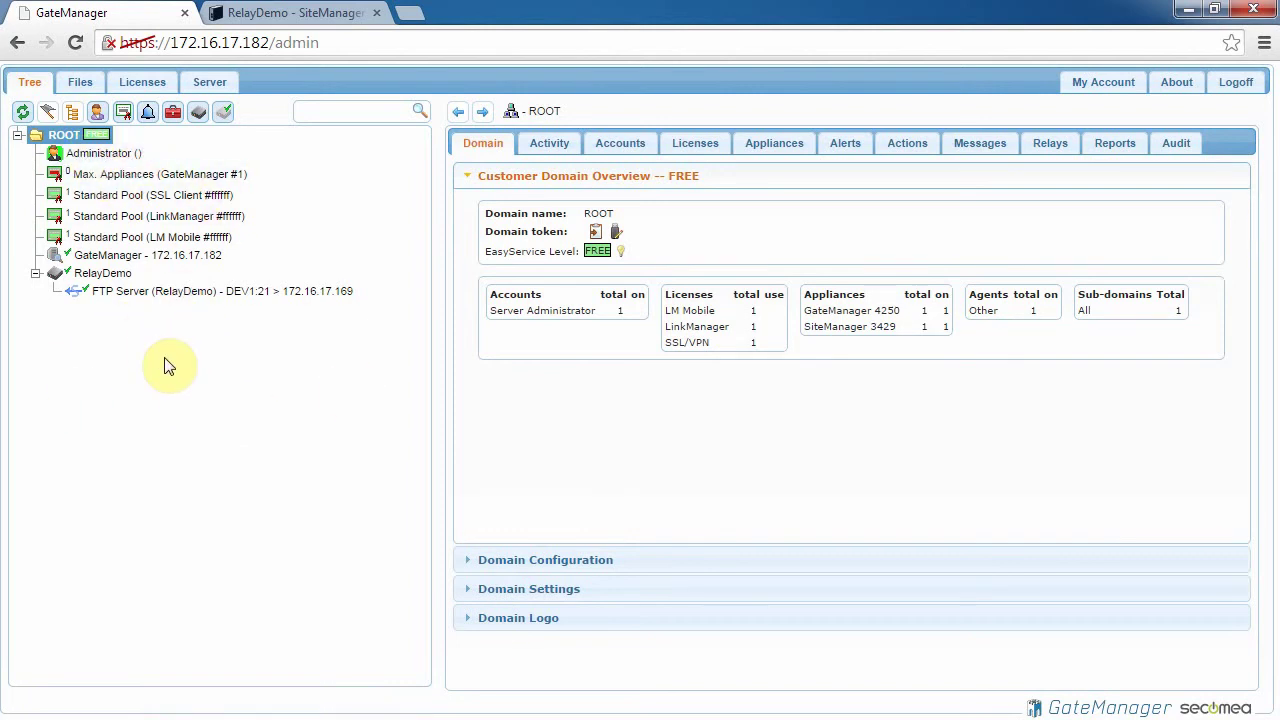
Step: Reload SiteManager's server relays to confirm FTP Server is now IDLE
click(268, 20)
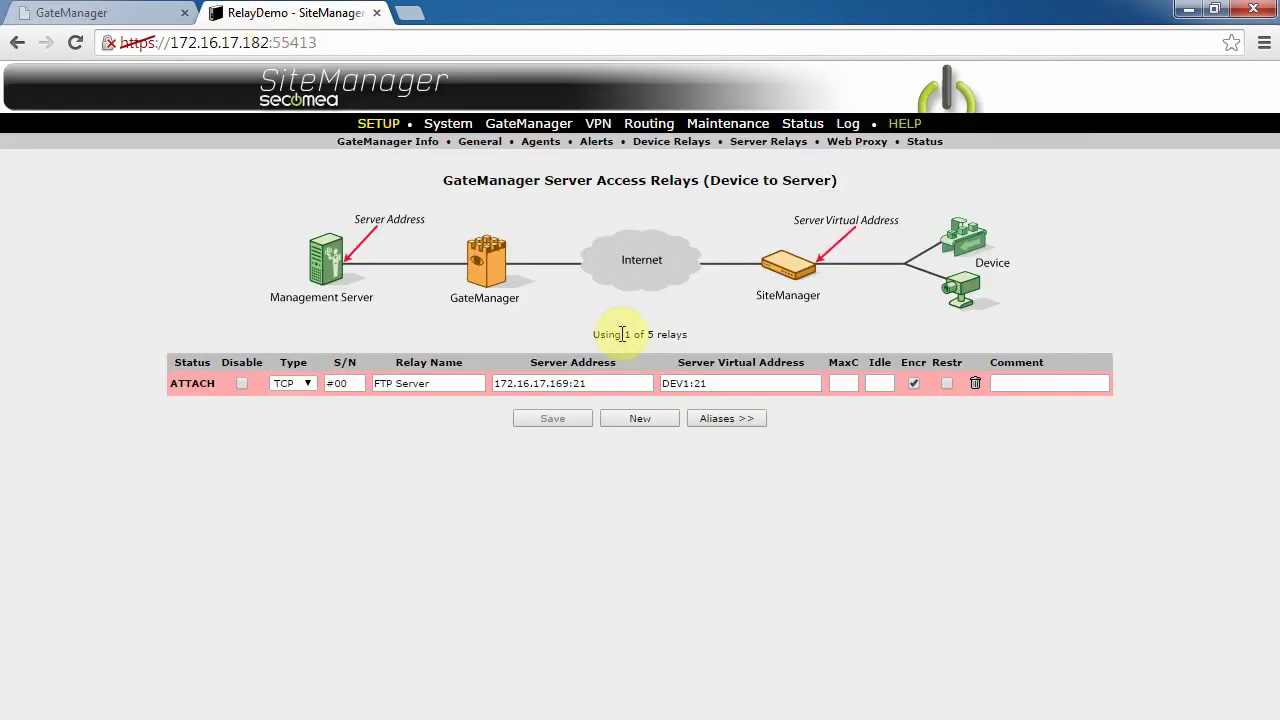
click(757, 143)
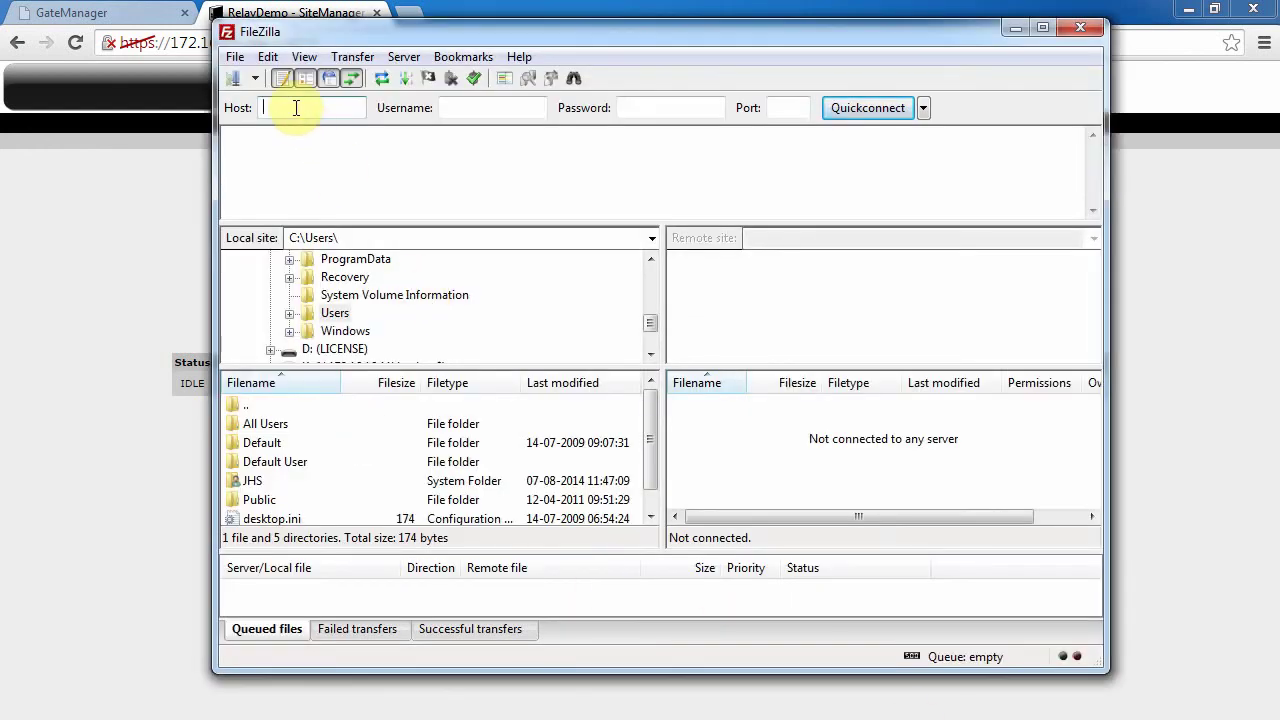
click(143, 230)
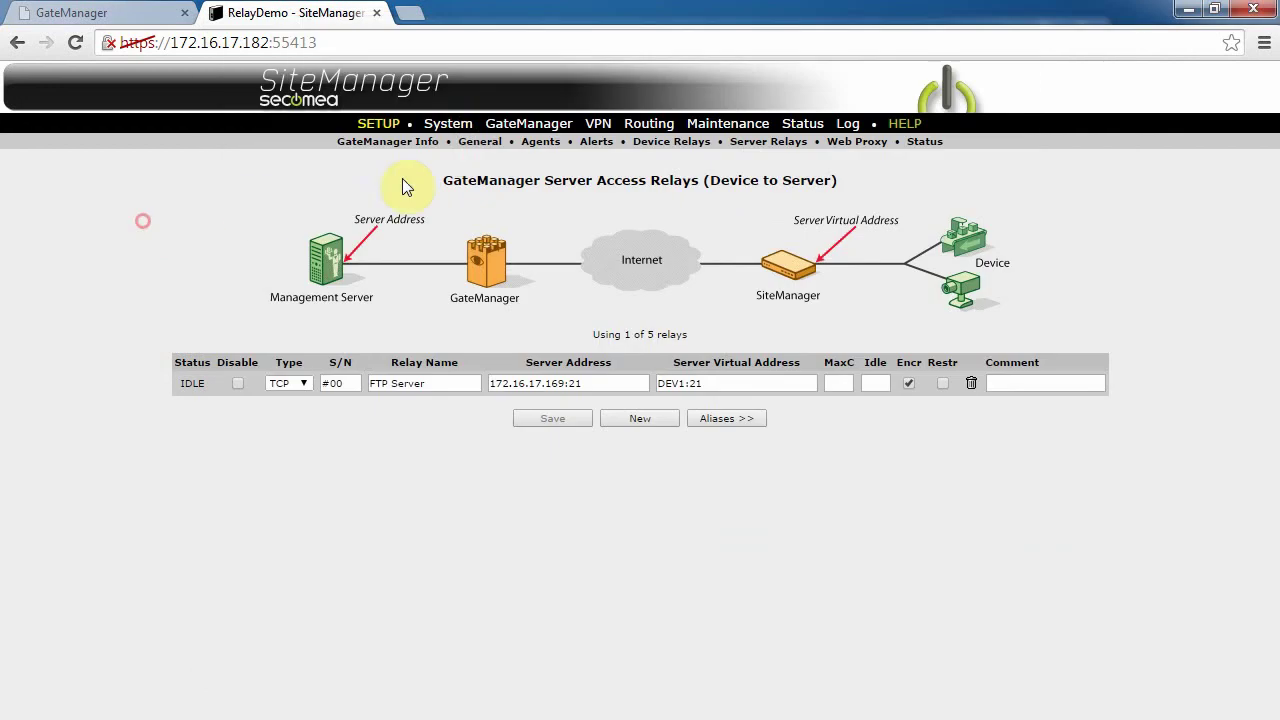
Step: Copy DEV1's IP address 192.168.1.1 from the System interface settings
click(458, 128)
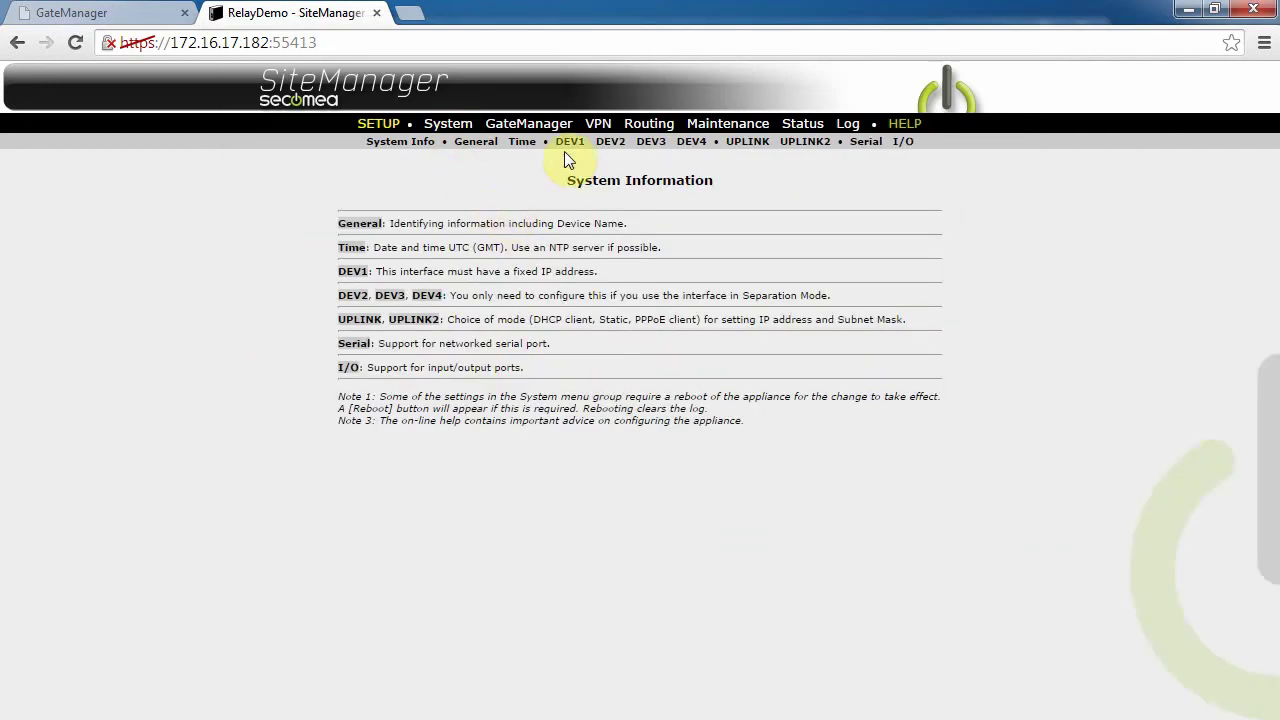
click(566, 146)
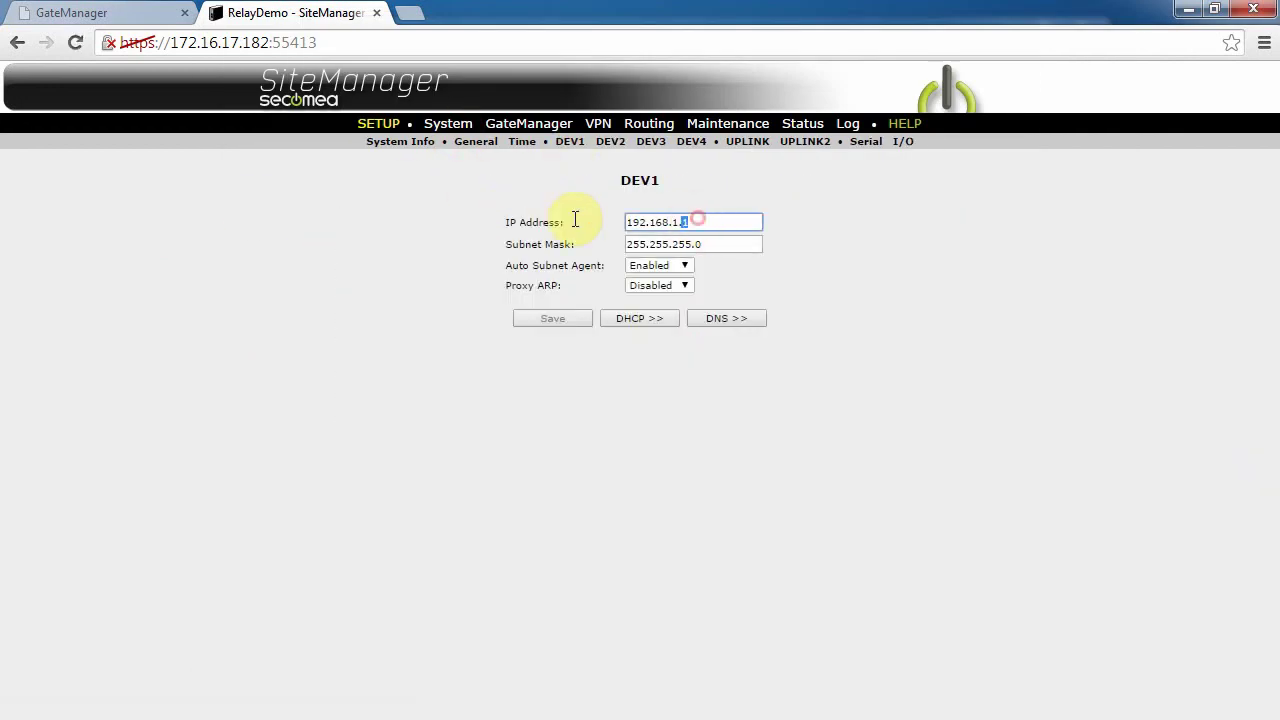
drag(694, 218, 495, 222)
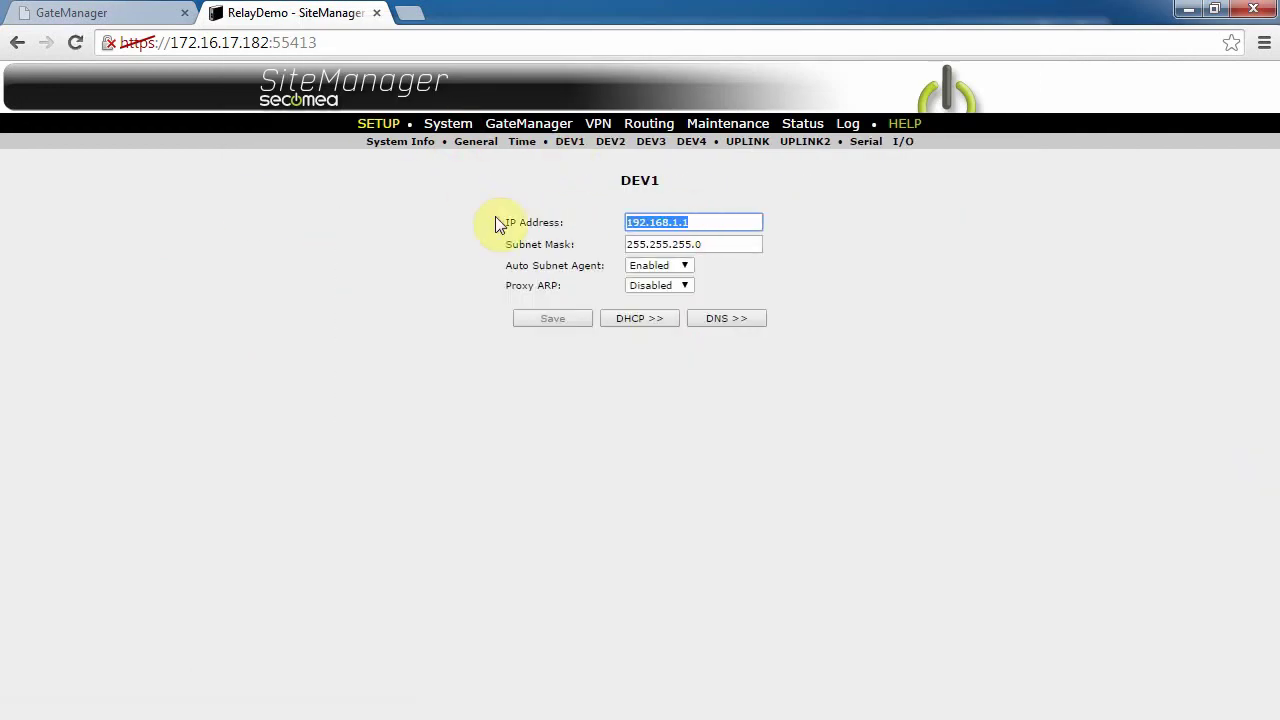
right_click(706, 219)
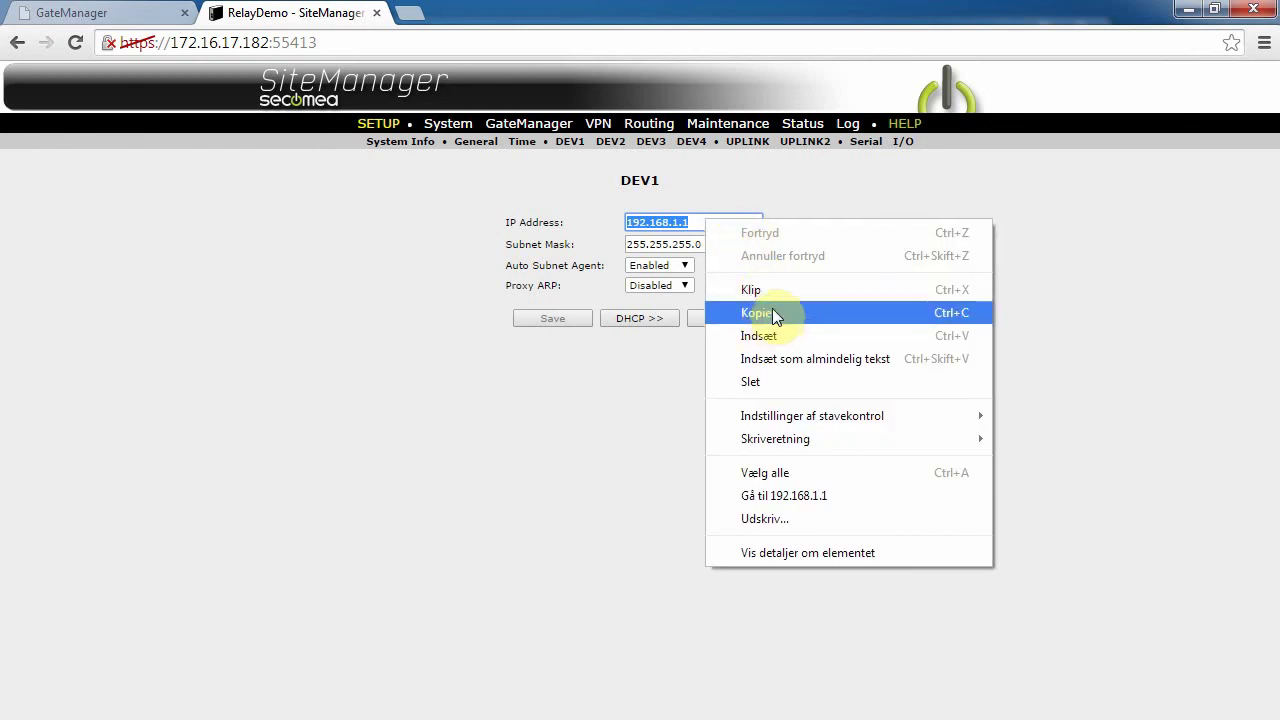
click(785, 312)
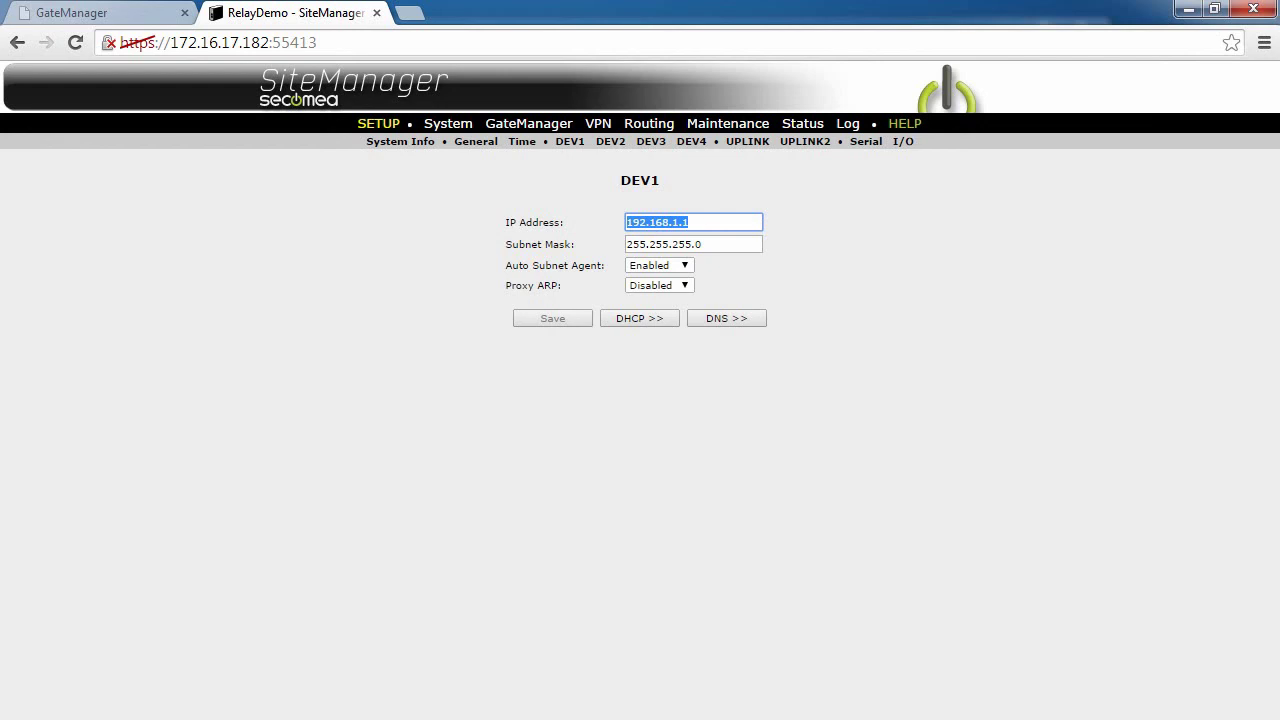
Step: Quickconnect FileZilla to host 192.168.1.1 using the FTP username and password
key(alt+Tab)
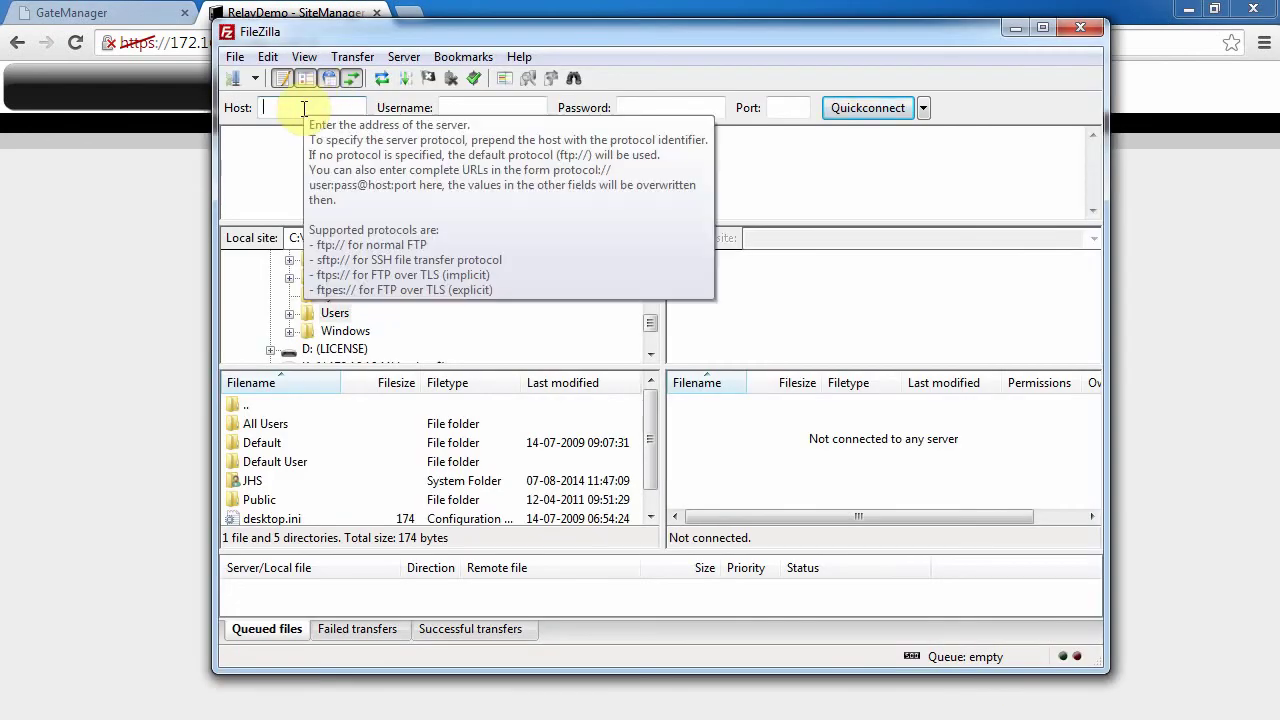
right_click(304, 108)
click(385, 191)
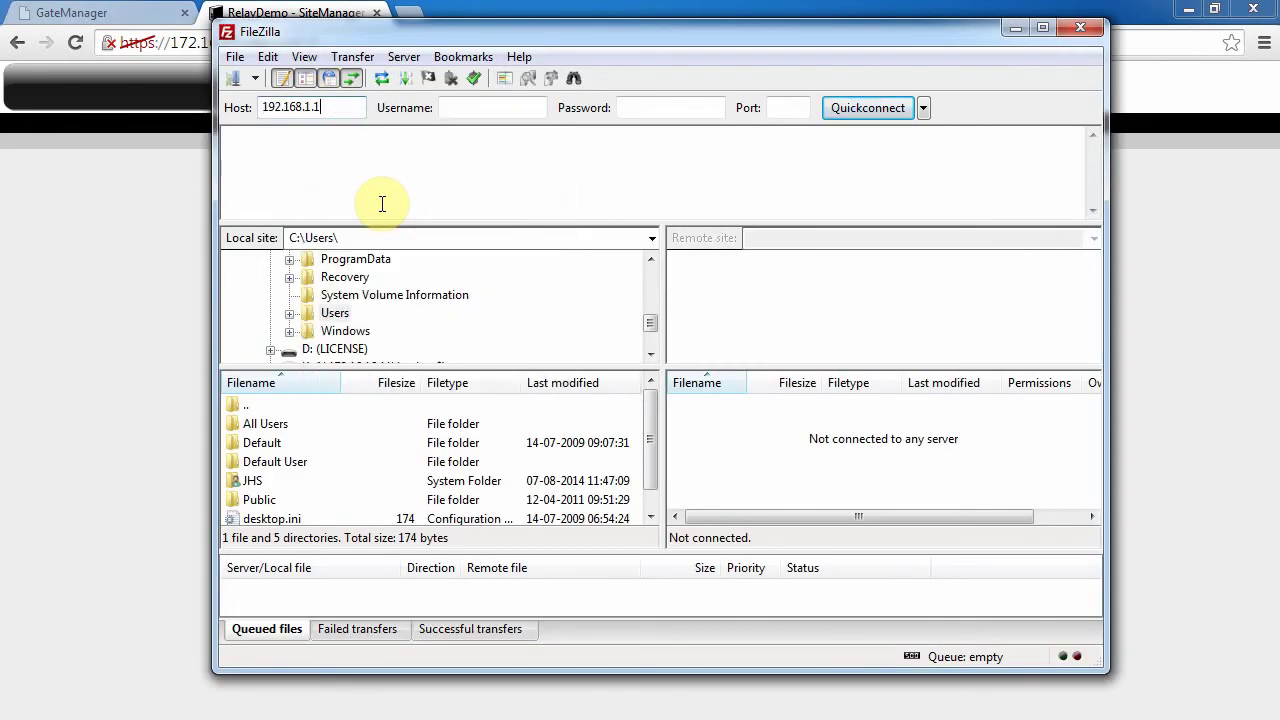
key(Tab)
text(secom)
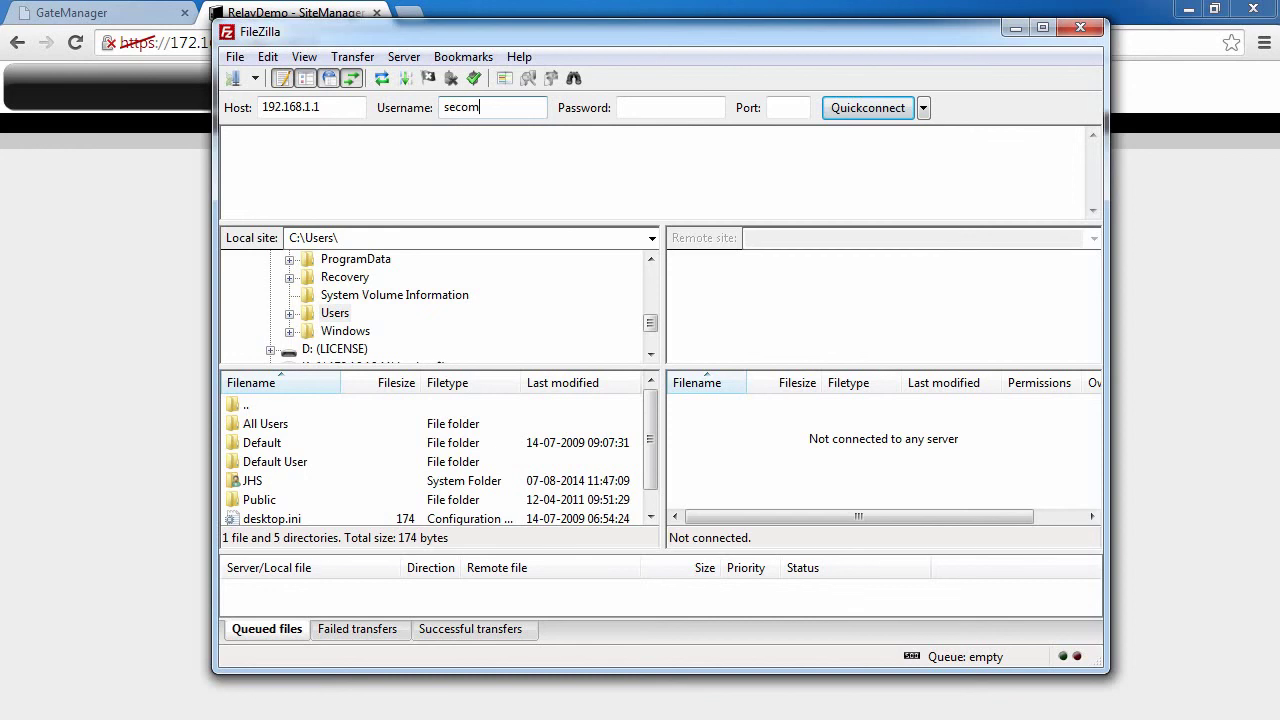
text(ea)
key(Tab)
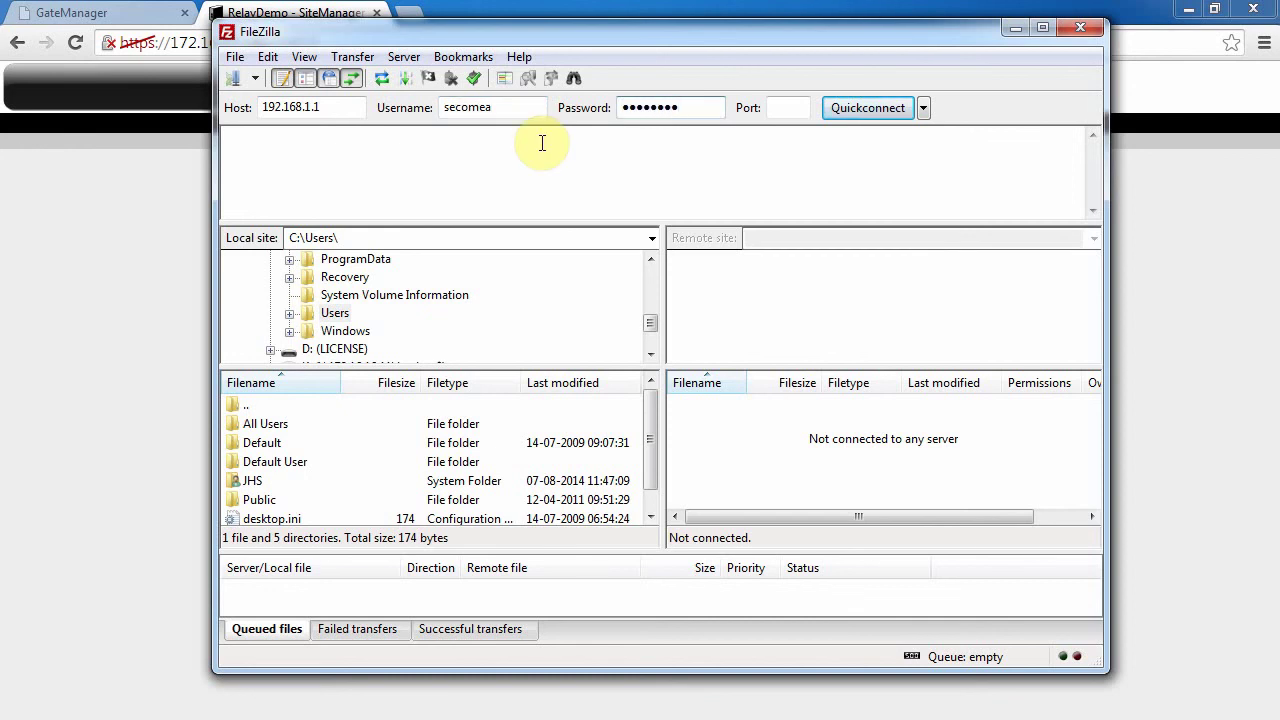
click(865, 108)
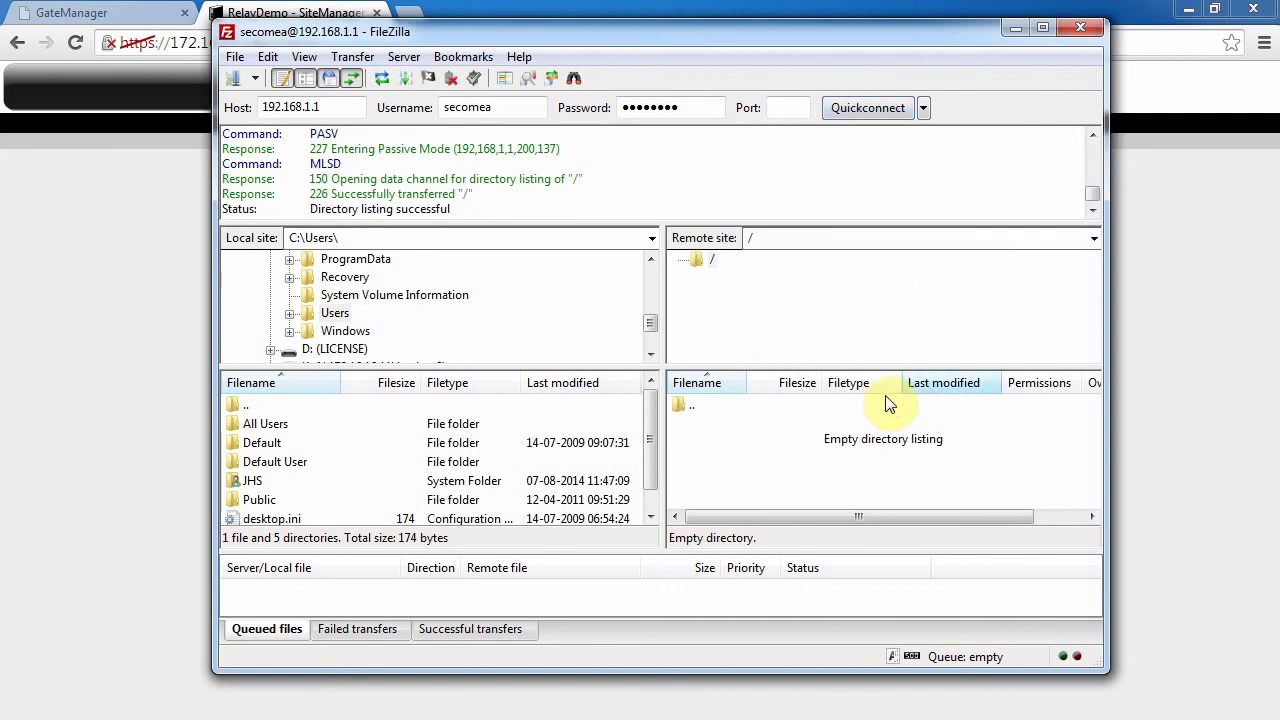